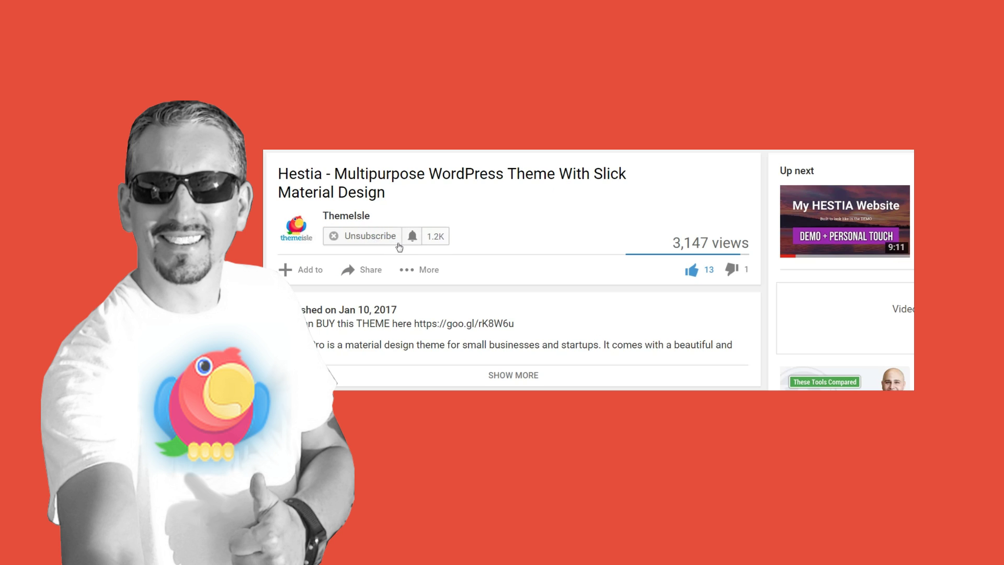
Turn on all notifications for the ThemeIsle YouTube channel and save the preference
click(407, 236)
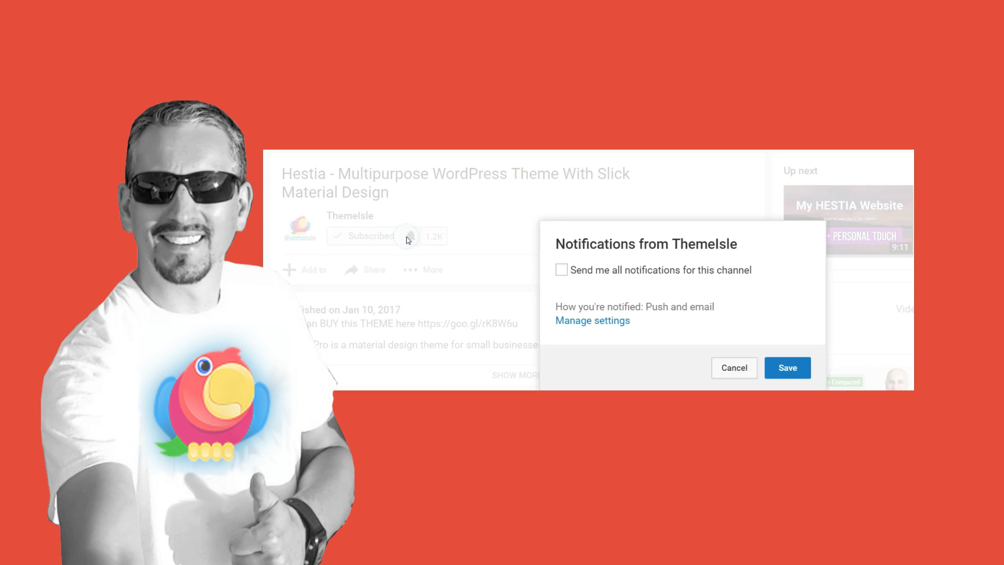
click(561, 269)
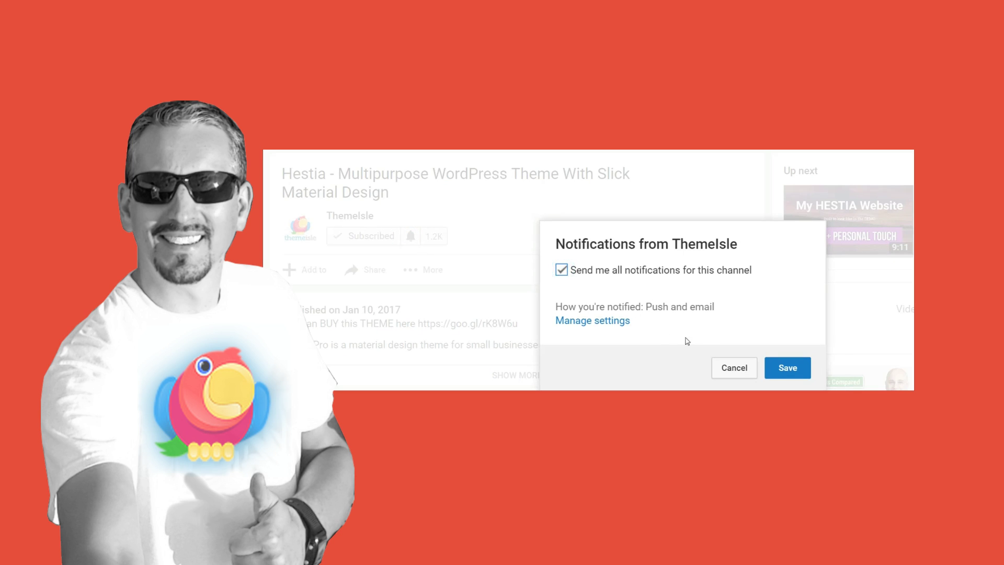
click(787, 368)
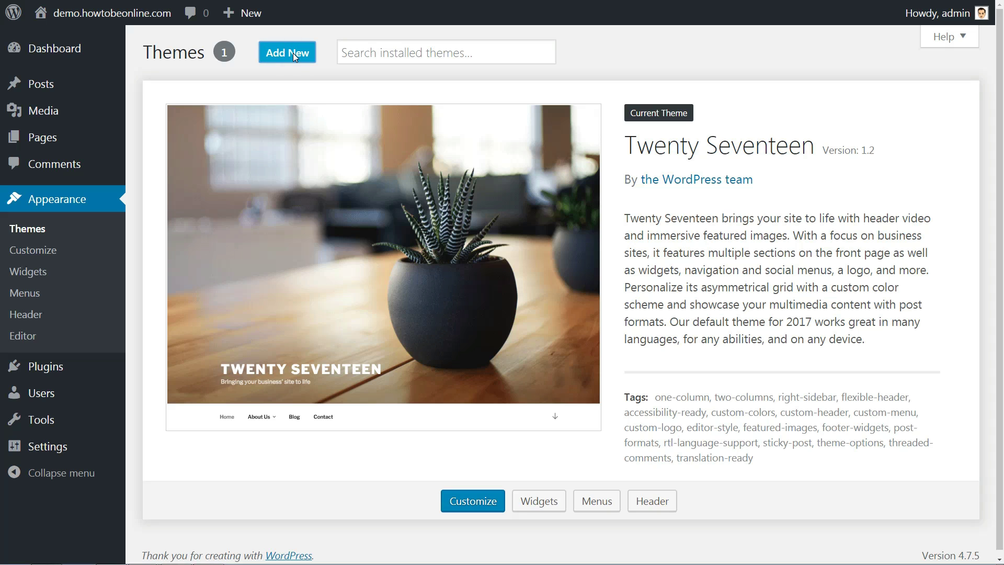
Install the Hestia theme, then install and activate the WP Product Review Lite plugin
click(293, 53)
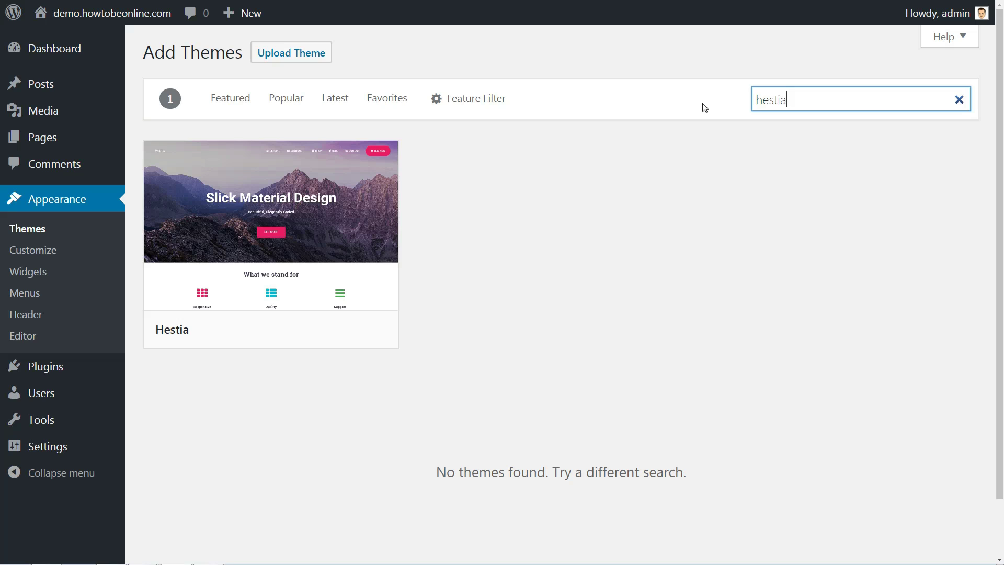
mouse_move(270, 225)
text(hestia)
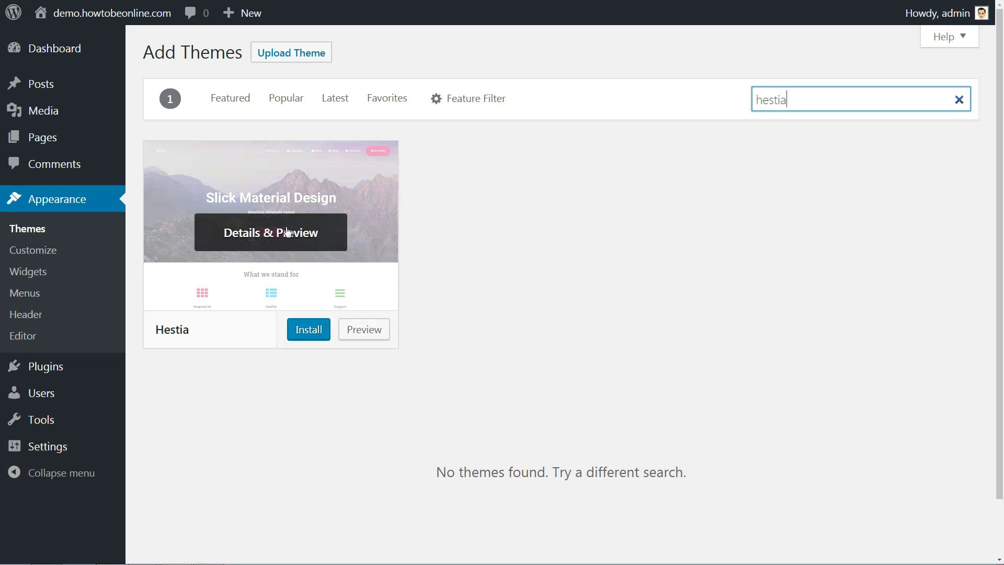
click(310, 326)
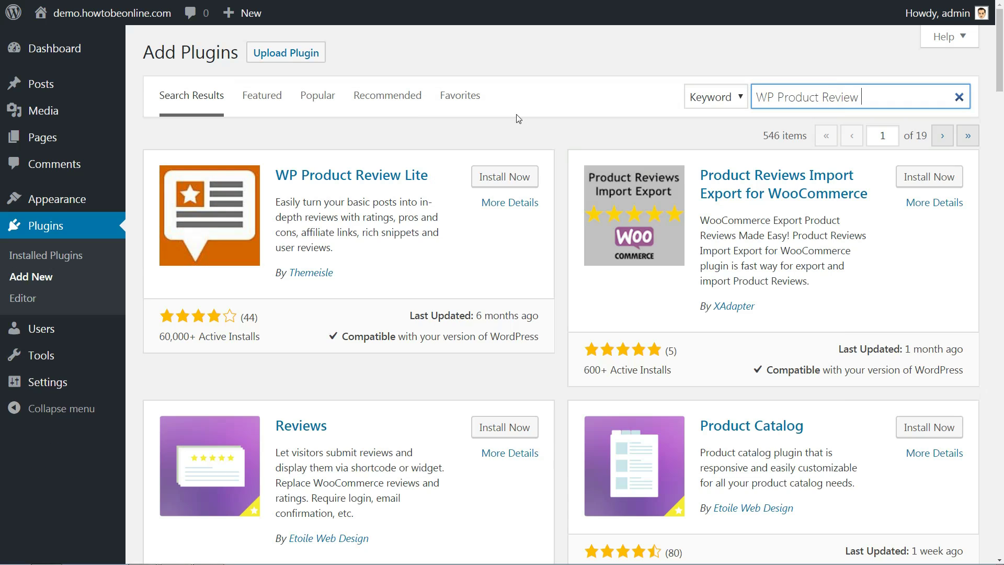
click(504, 176)
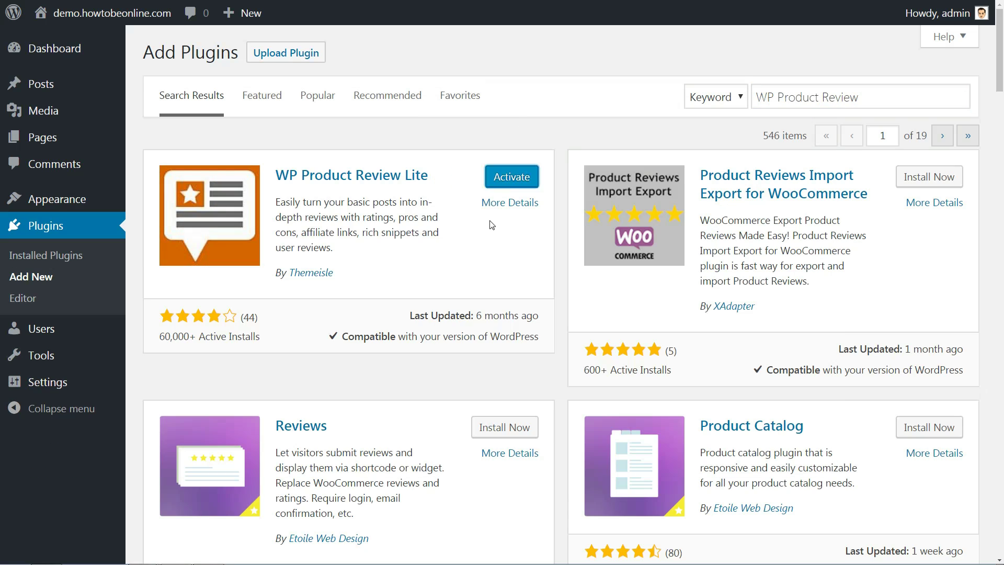
click(512, 176)
mouse_move(66, 342)
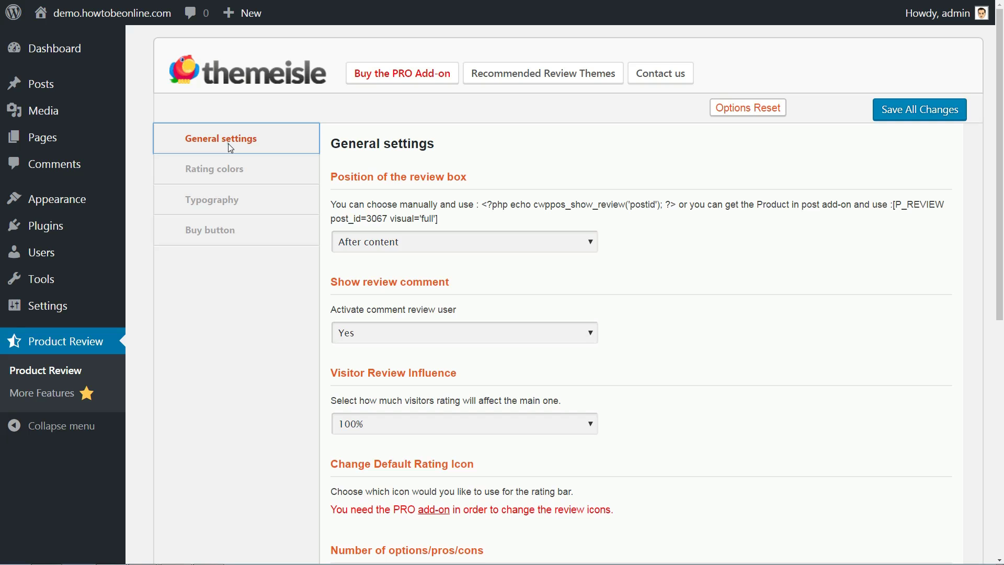
Keep the review box positioned after content and review comments turned on
click(385, 242)
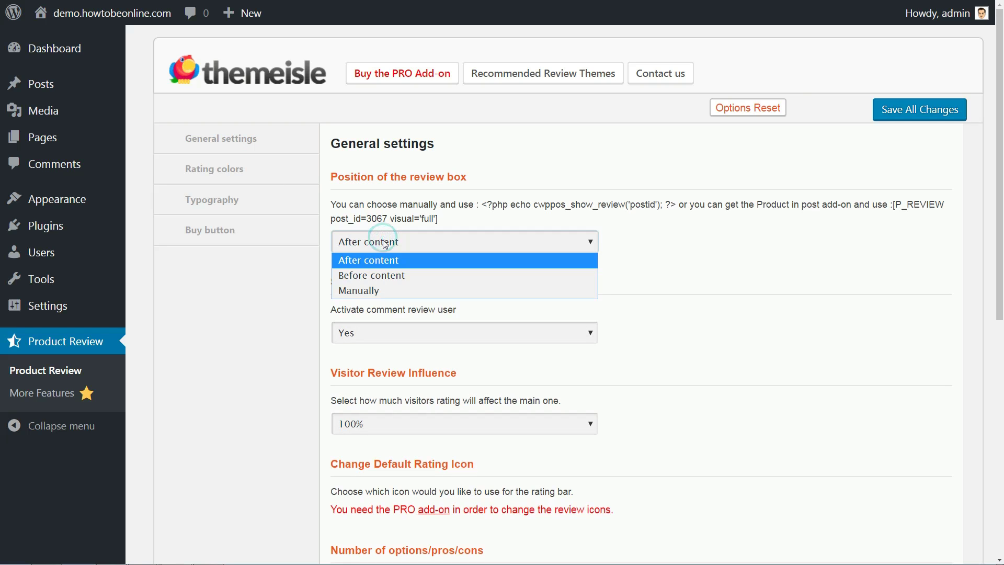
click(384, 275)
click(384, 241)
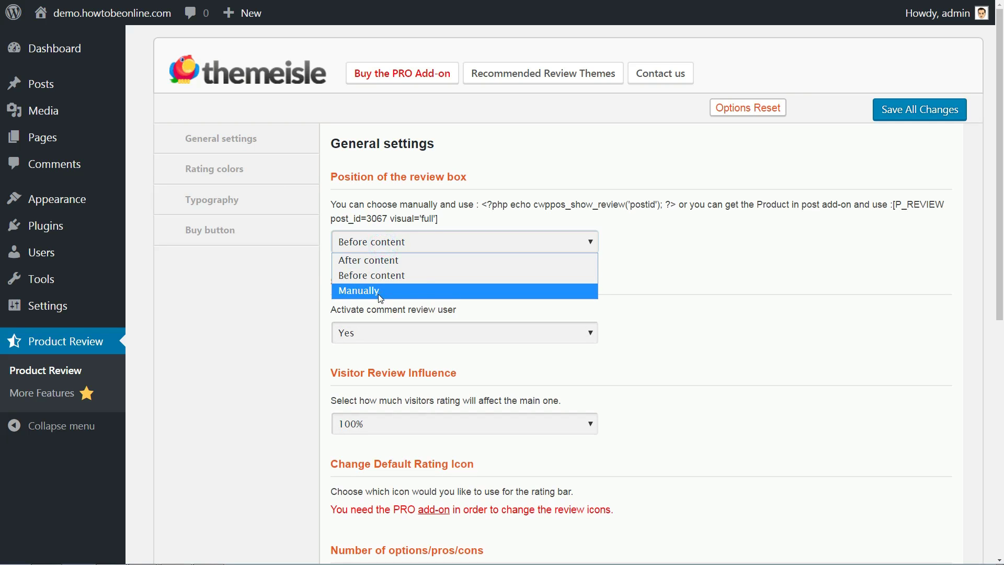
click(379, 292)
click(384, 244)
click(377, 261)
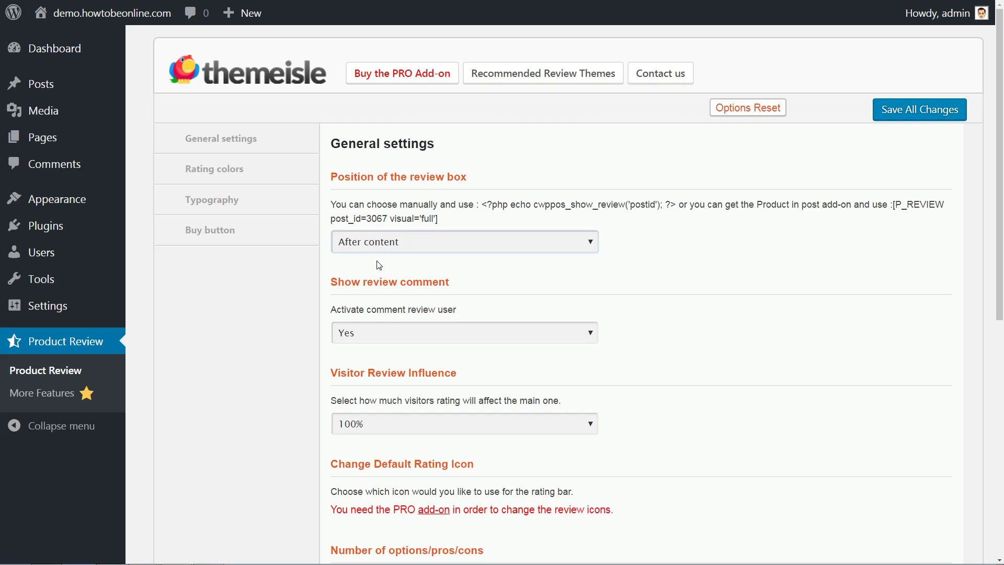
click(362, 333)
click(364, 365)
click(363, 332)
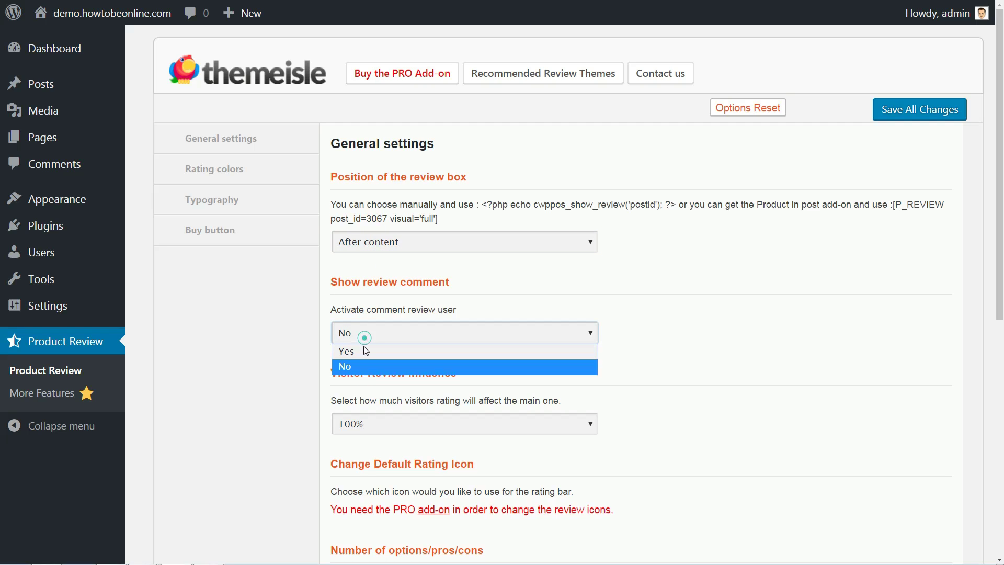
click(363, 351)
scroll(487, 355, down, 3)
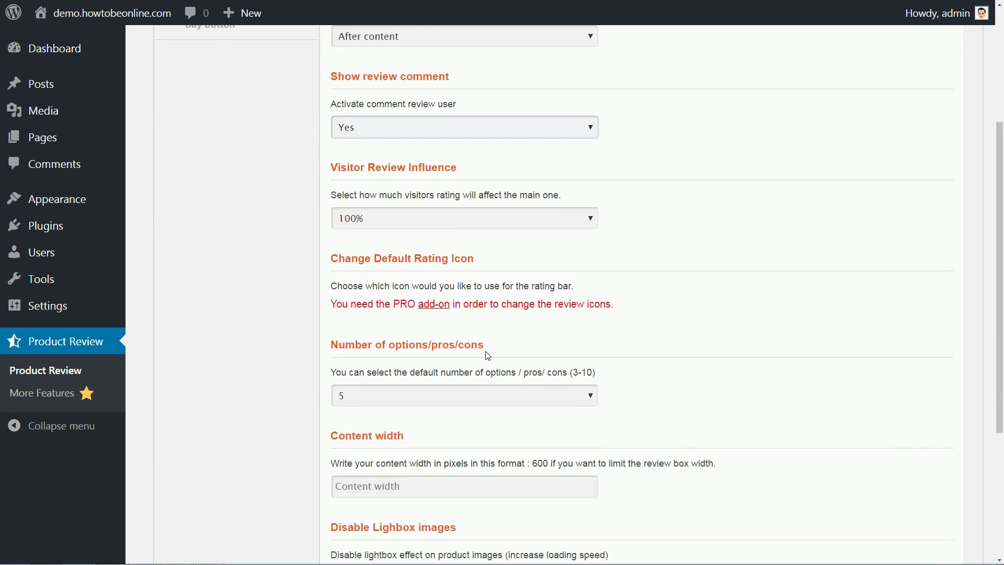
Keep visitor review influence at 100%, five options/pros/cons and the default content width
click(381, 218)
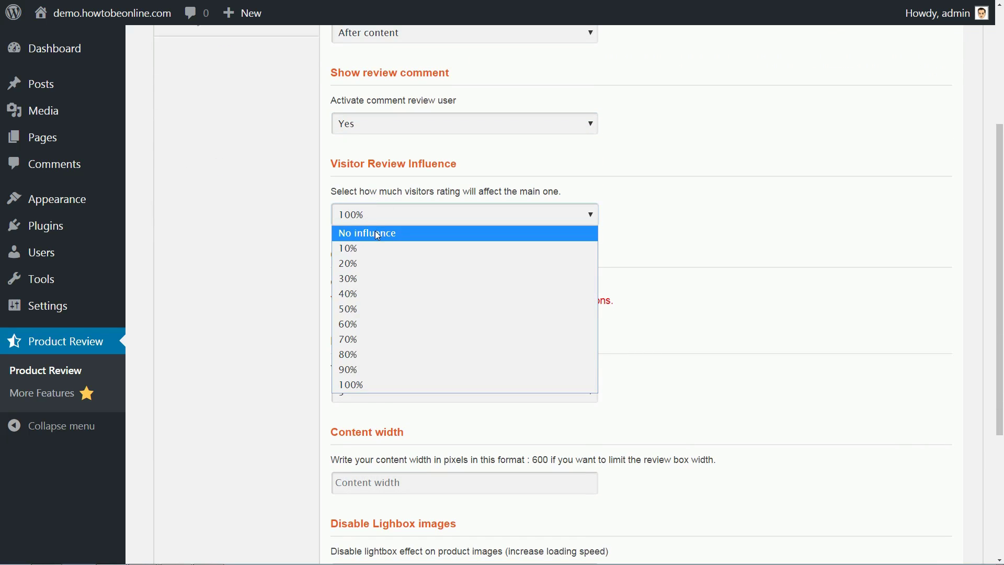
click(376, 233)
click(351, 384)
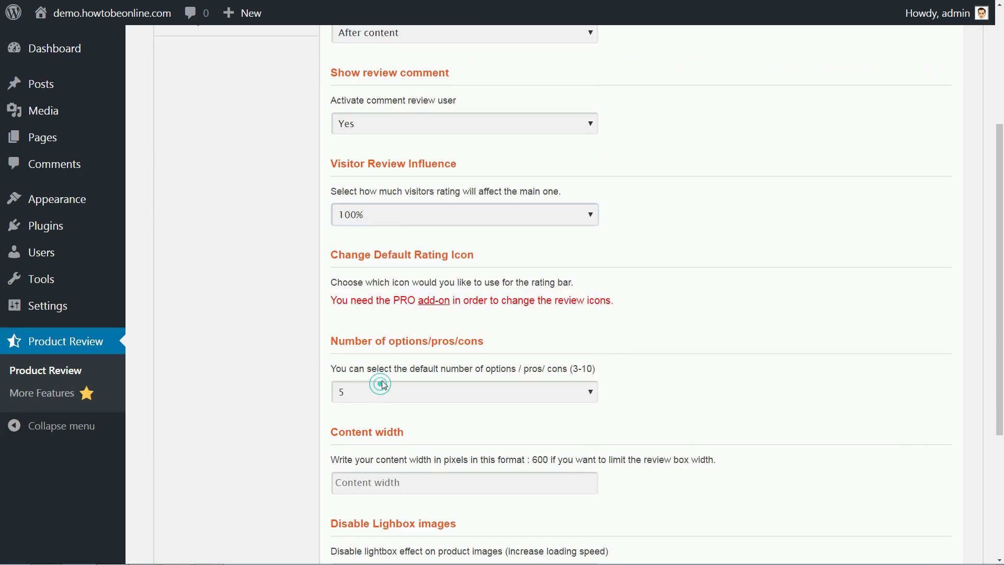
scroll(383, 320, down, 2)
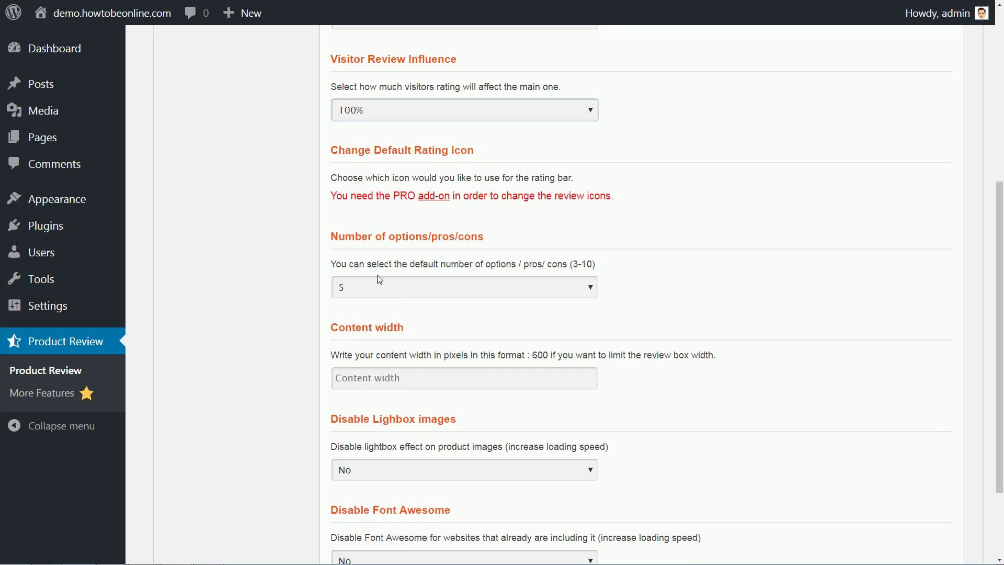
click(373, 287)
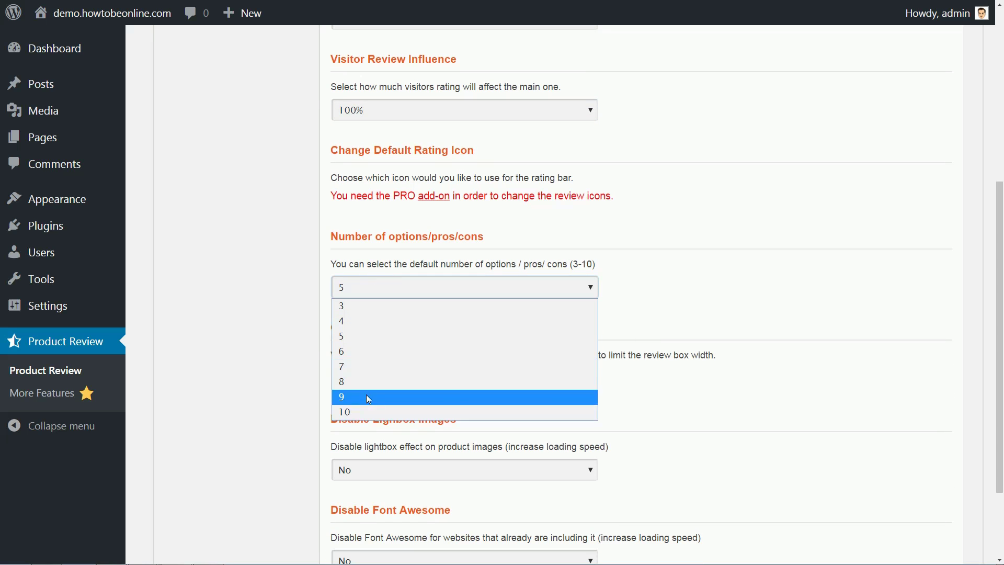
click(366, 336)
scroll(429, 289, down, 2)
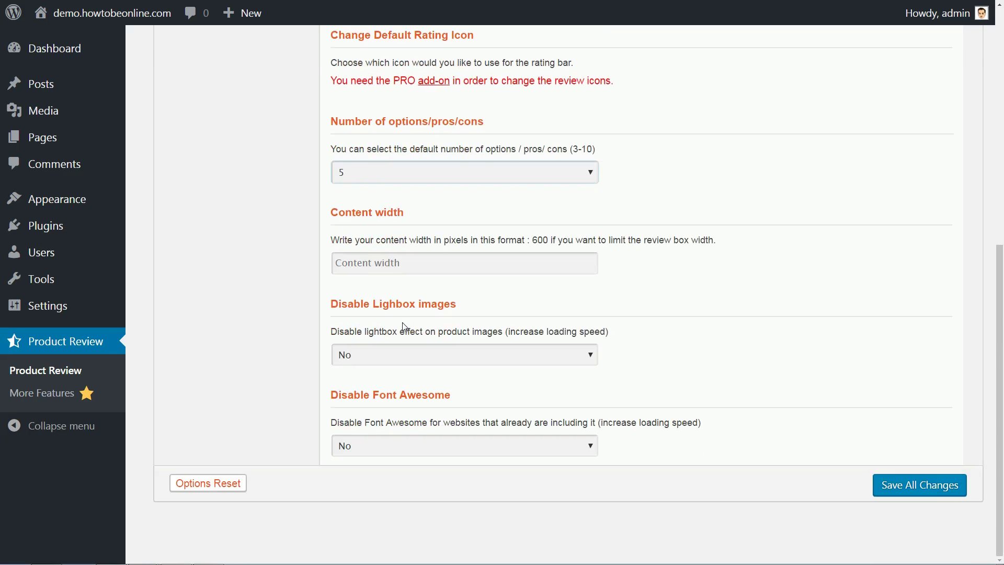
click(371, 263)
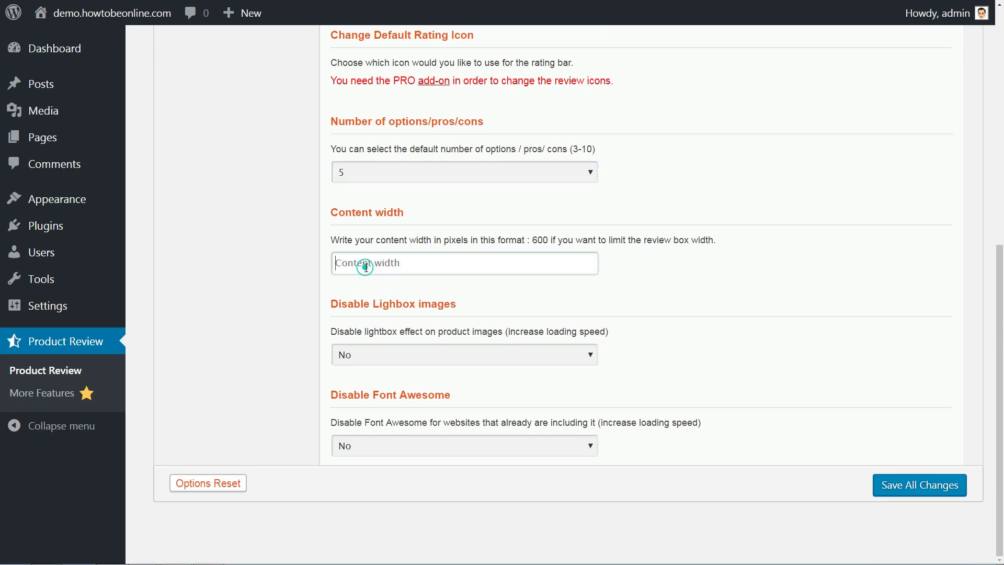
double_click(538, 239)
click(353, 263)
Keep lightbox images and Font Awesome enabled
click(357, 355)
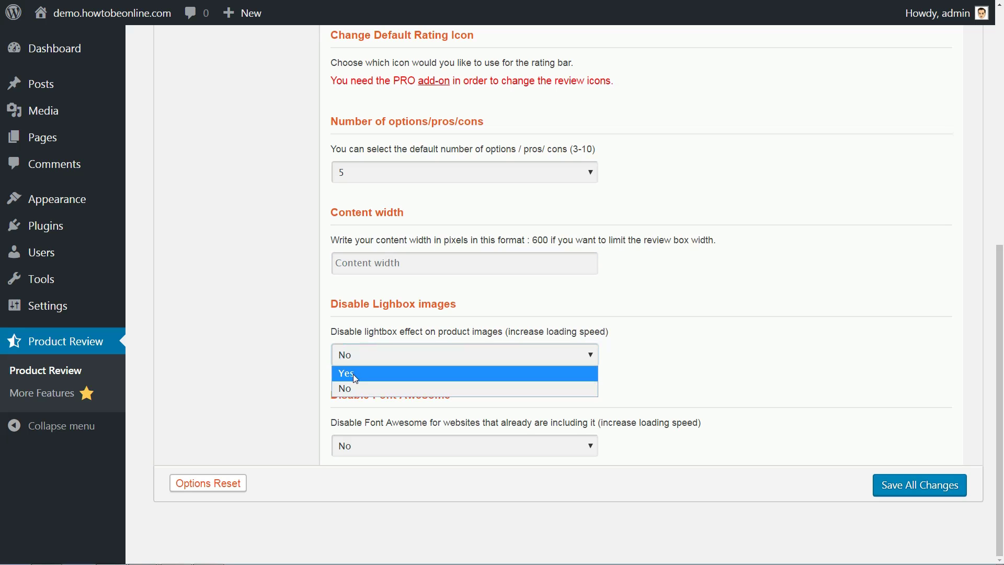
click(349, 373)
click(350, 355)
click(356, 390)
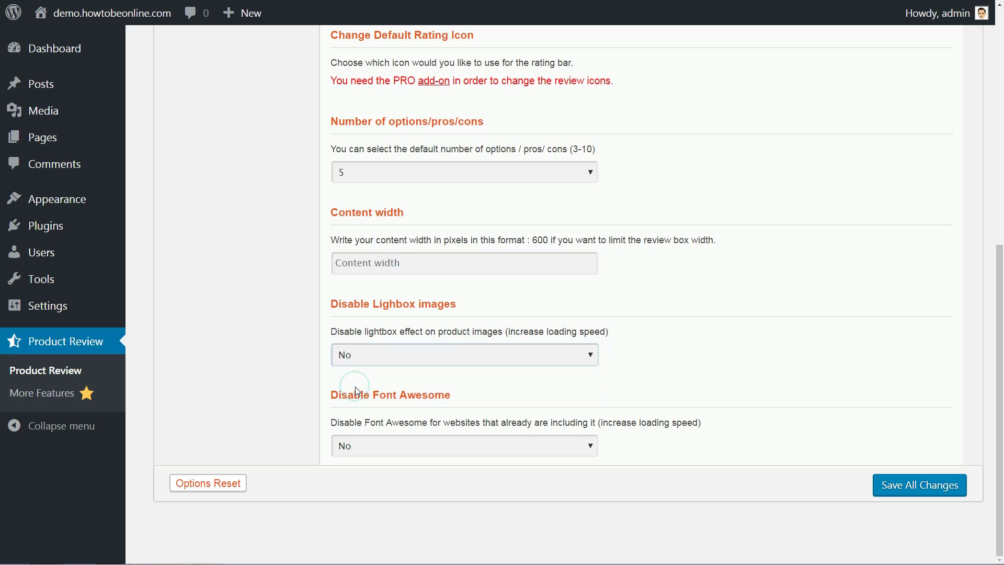
click(357, 445)
click(355, 478)
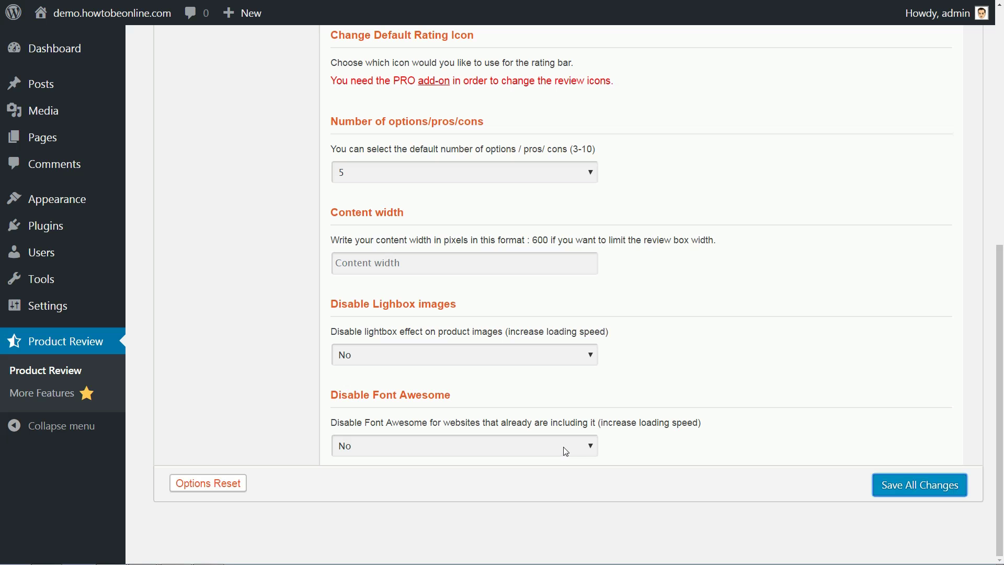
scroll(564, 451, up, 6)
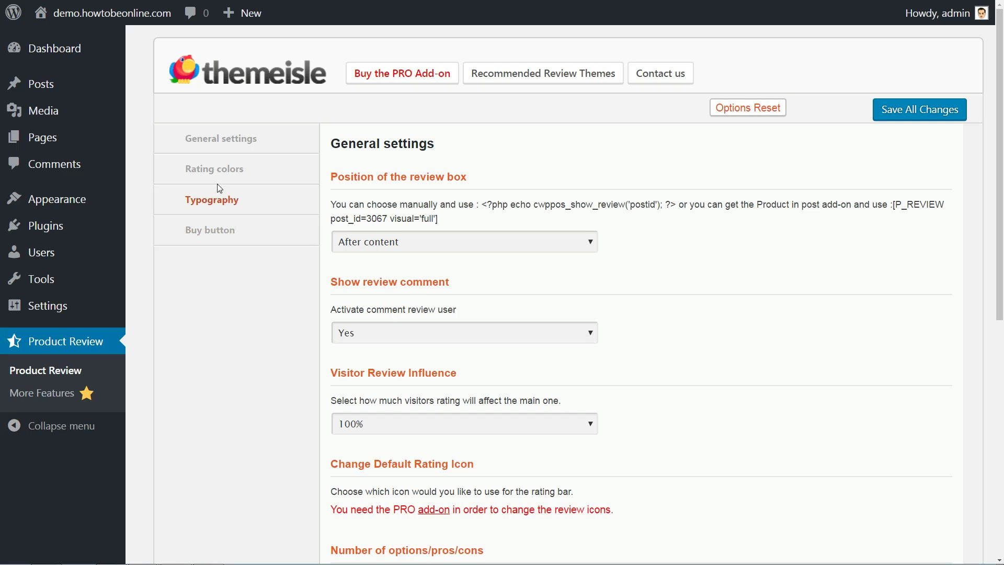
Switch to the Rating colors settings of the Product Review plugin
click(211, 171)
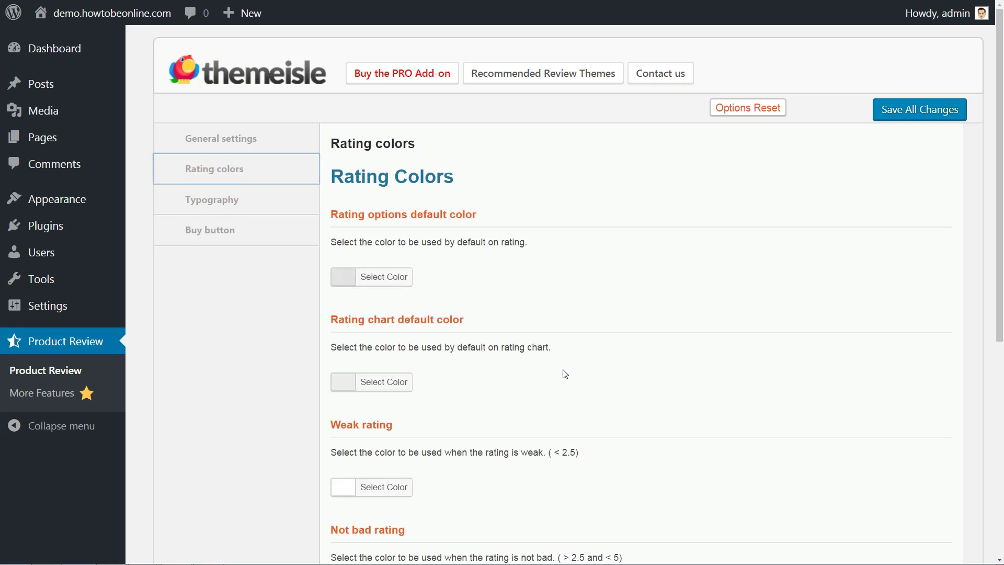
scroll(564, 373, down, 6)
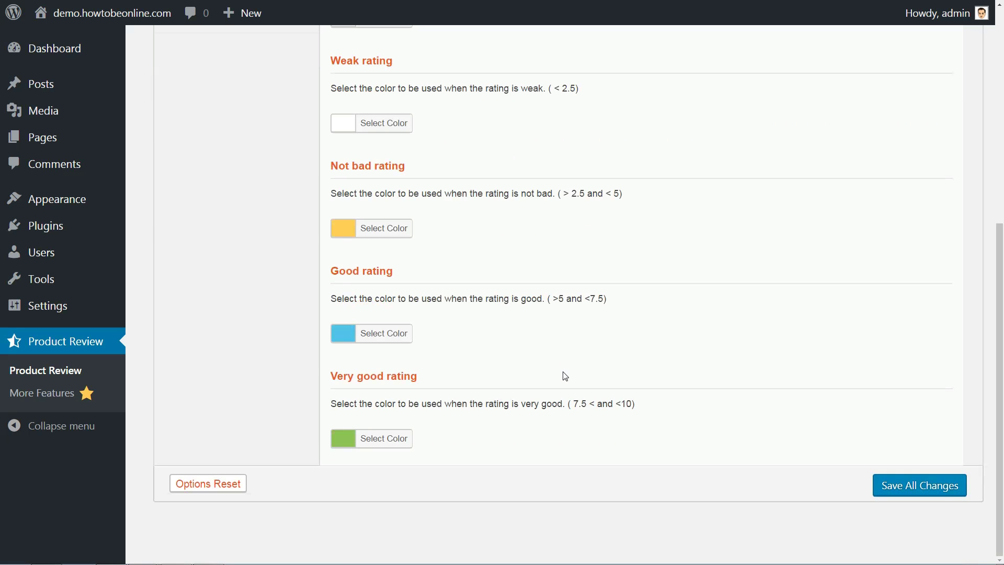
scroll(563, 376, up, 6)
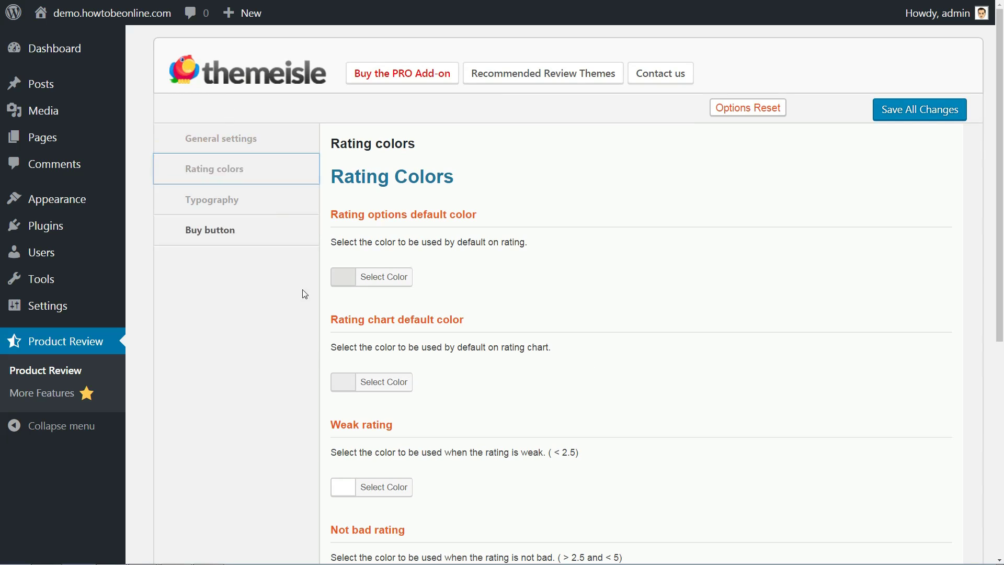
scroll(314, 355, down, 1)
scroll(313, 356, down, 6)
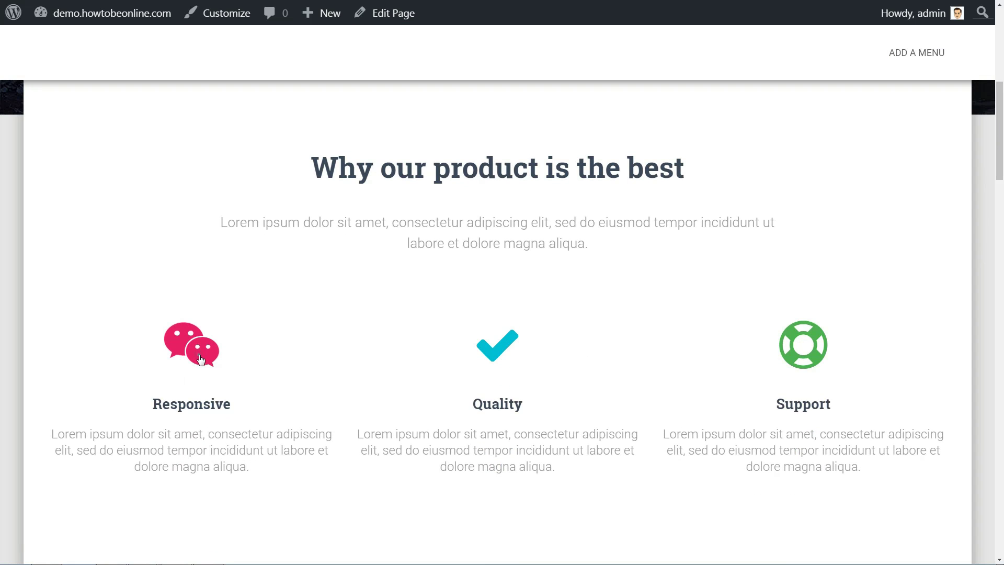
Inspect the Responsive feature icon in DevTools and copy its pink colour #e91e63
right_click(203, 356)
click(245, 447)
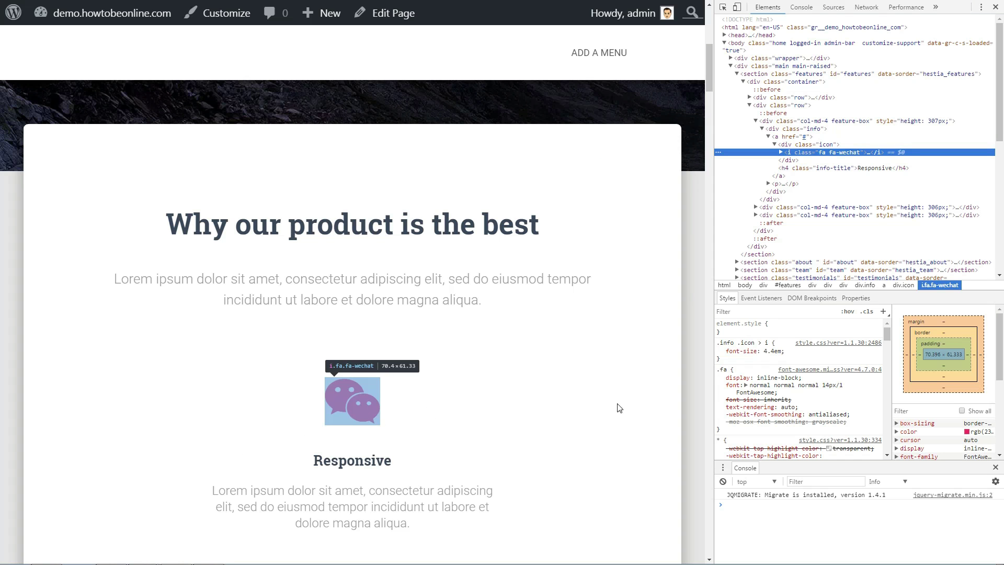
scroll(770, 392, down, 3)
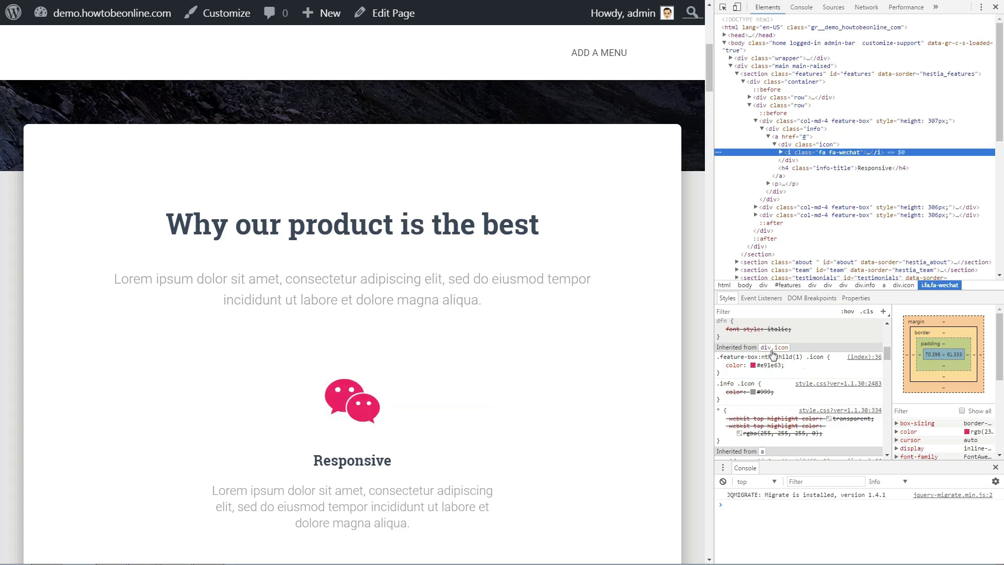
click(765, 365)
right_click(749, 353)
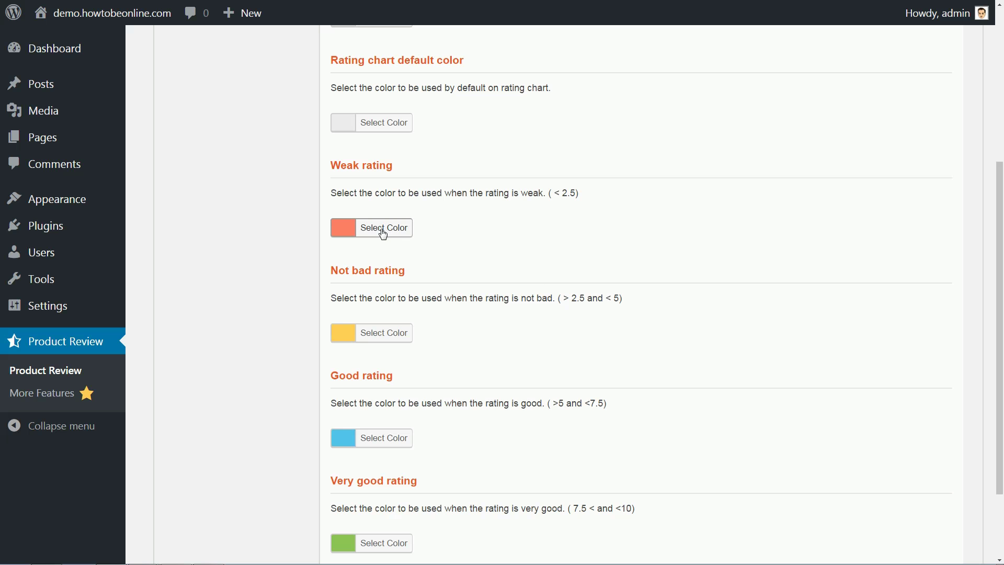
Paste #e91e63 into the Weak rating colour, then clear it and save the rating colours
click(382, 229)
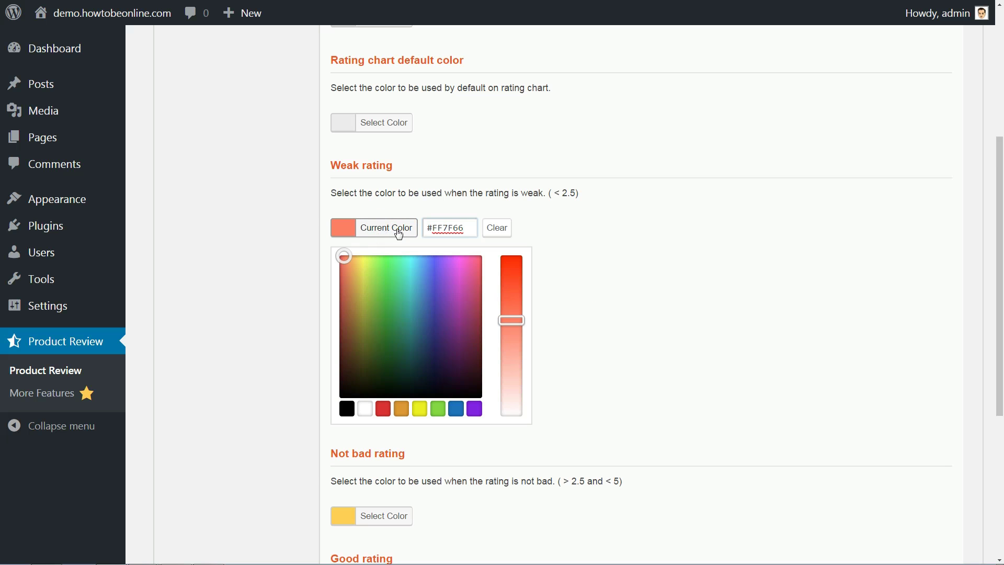
double_click(444, 228)
text(#e91e63)
click(554, 244)
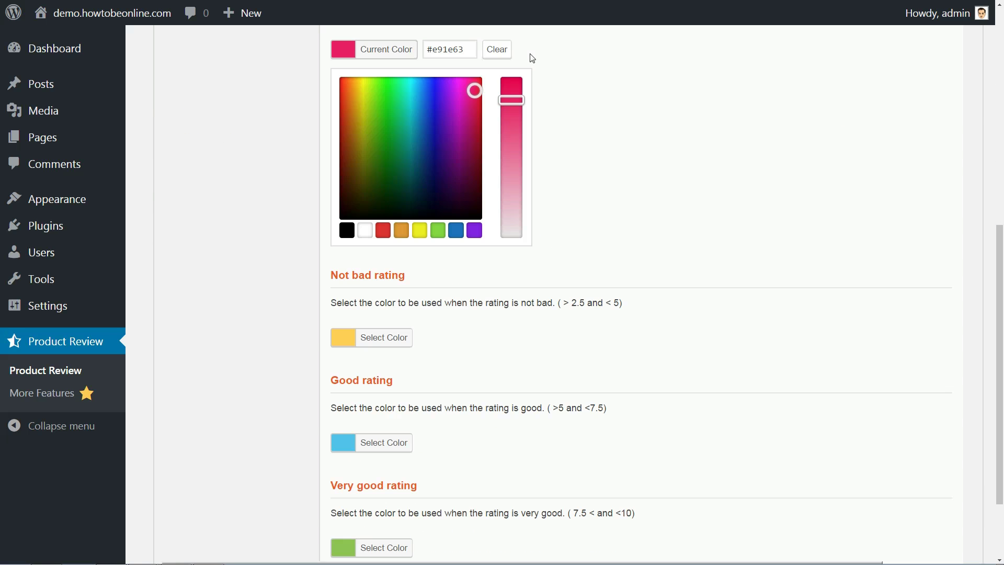
click(496, 49)
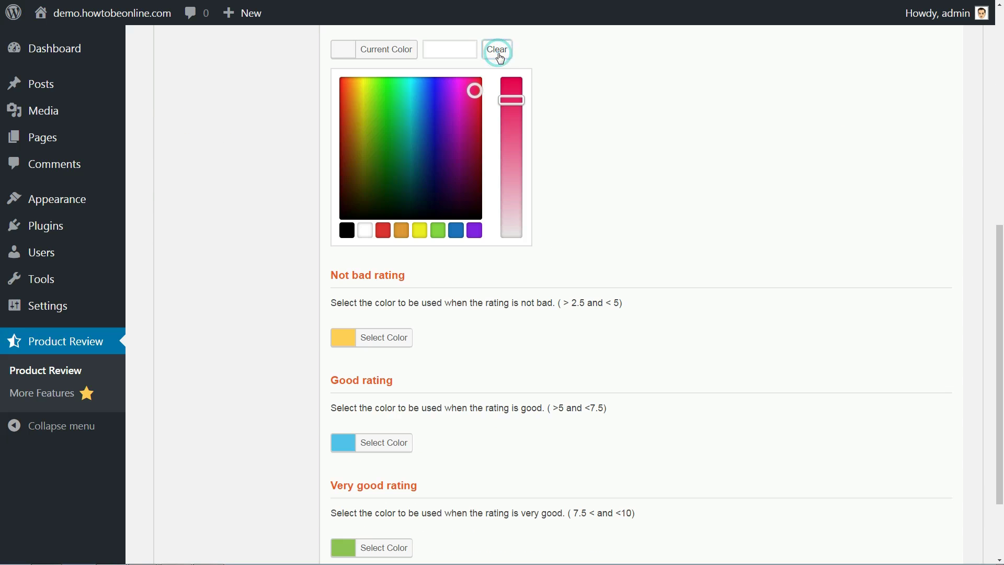
click(558, 86)
scroll(662, 188, up, 5)
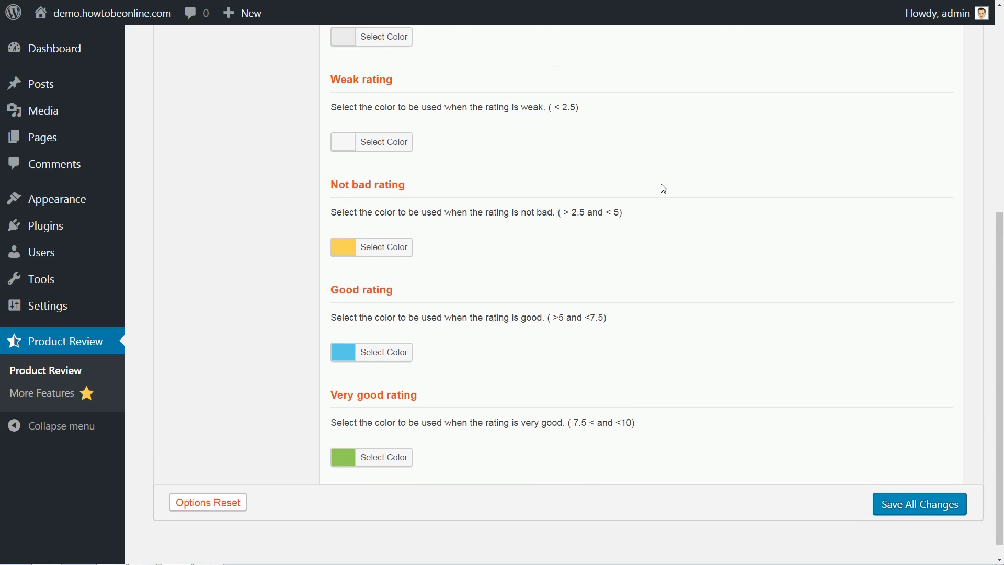
scroll(662, 188, up, 5)
click(910, 109)
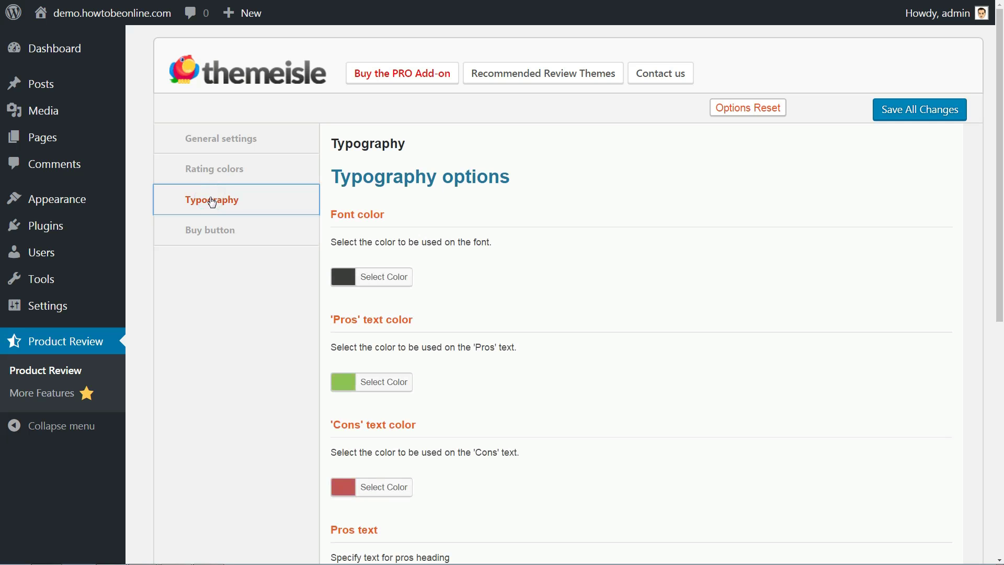
scroll(615, 292, down, 2)
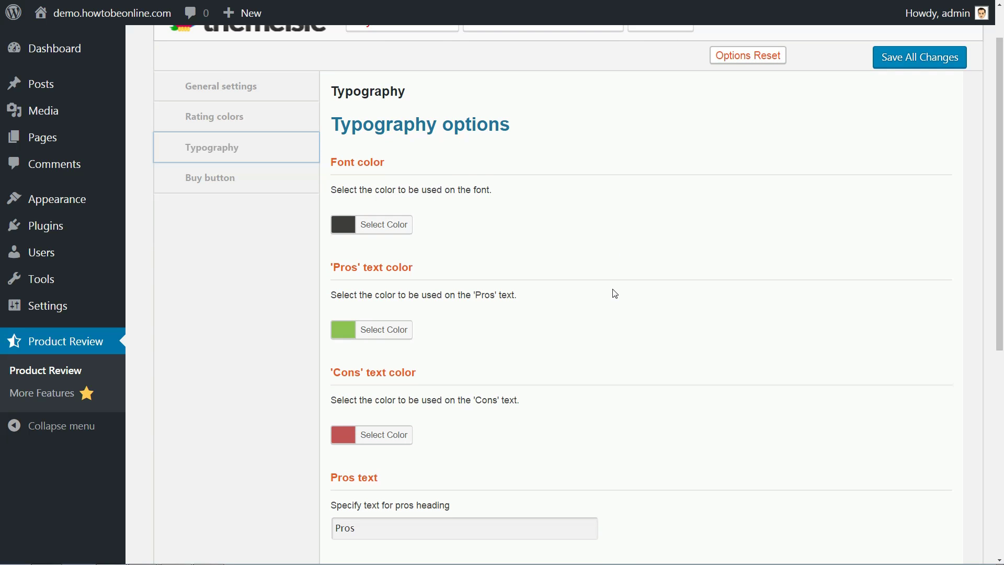
Check the font and Pros colours and the Pros/Cons heading texts, leaving defaults
click(367, 224)
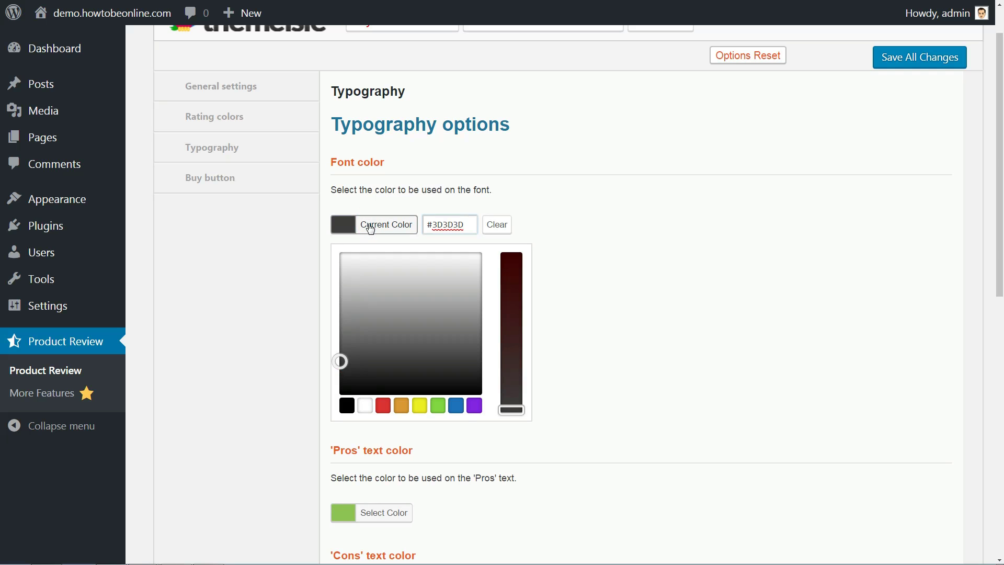
click(371, 227)
click(381, 330)
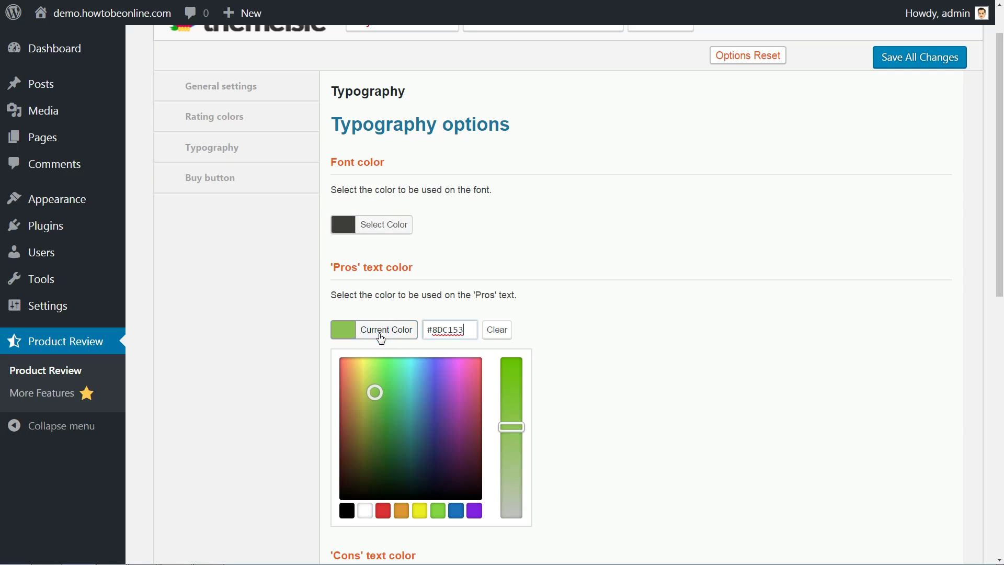
scroll(454, 350, down, 2)
scroll(453, 350, down, 3)
scroll(454, 350, down, 3)
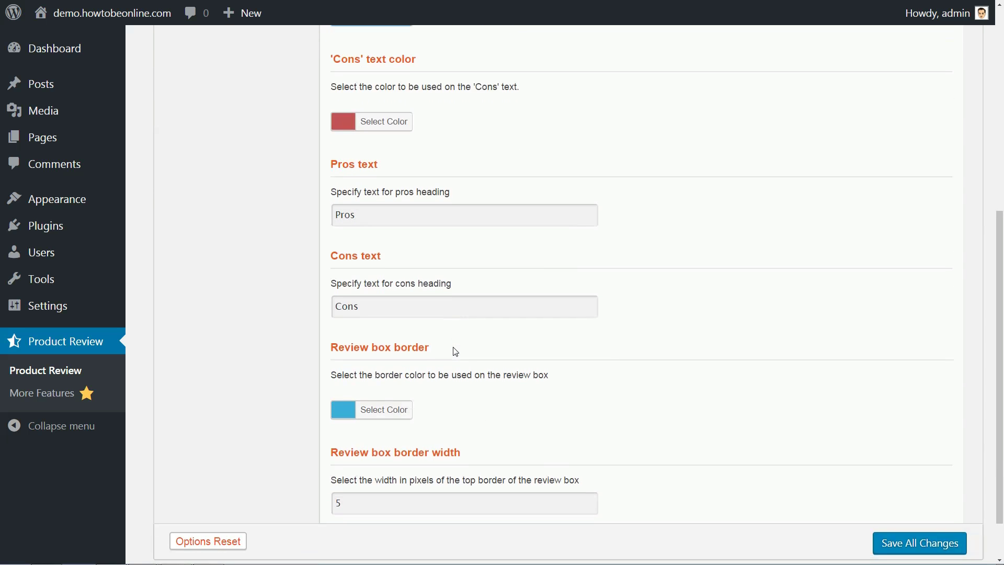
double_click(359, 215)
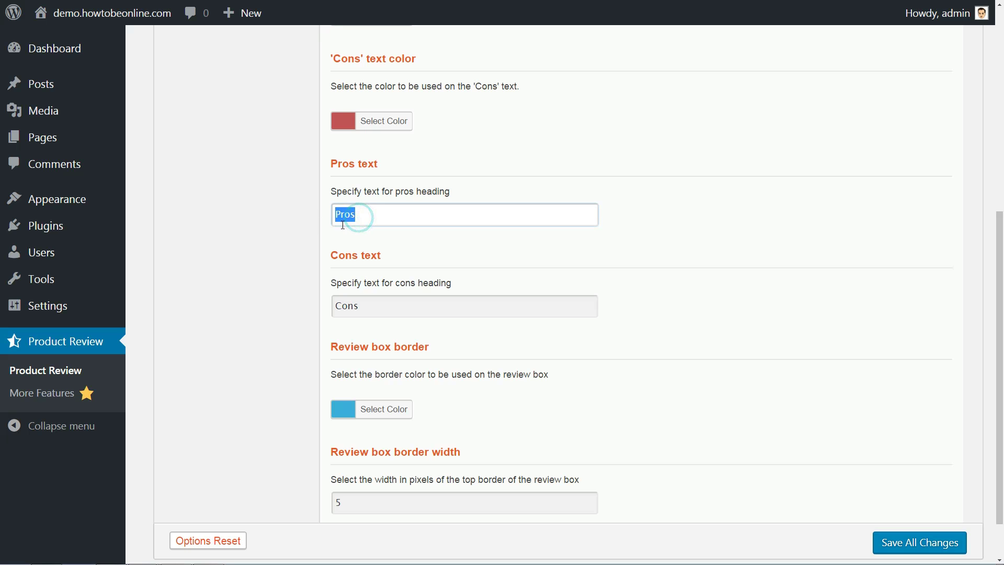
double_click(373, 308)
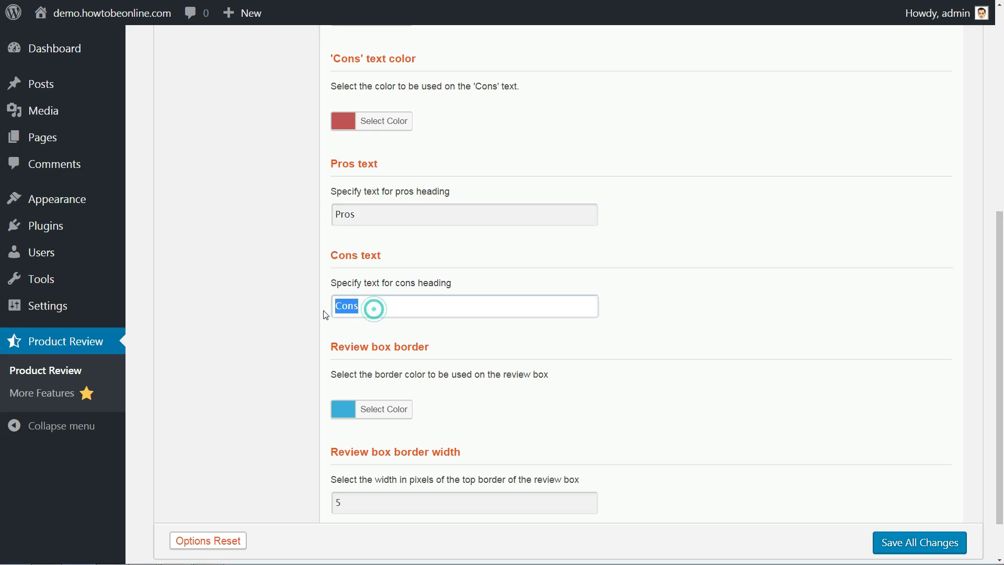
click(374, 308)
scroll(471, 365, down, 1)
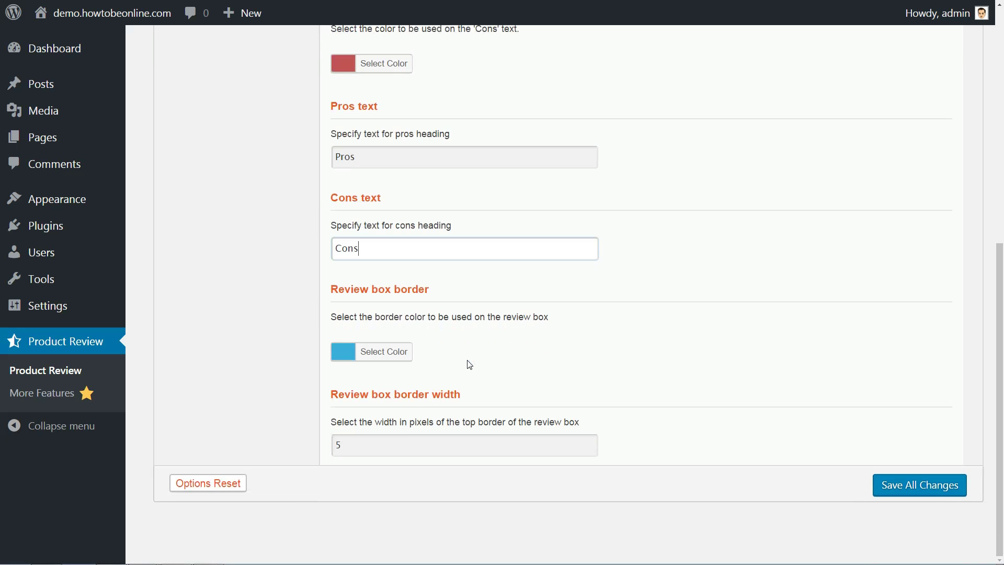
Keep the border width at 5 and save the typography settings
drag(360, 451, 330, 451)
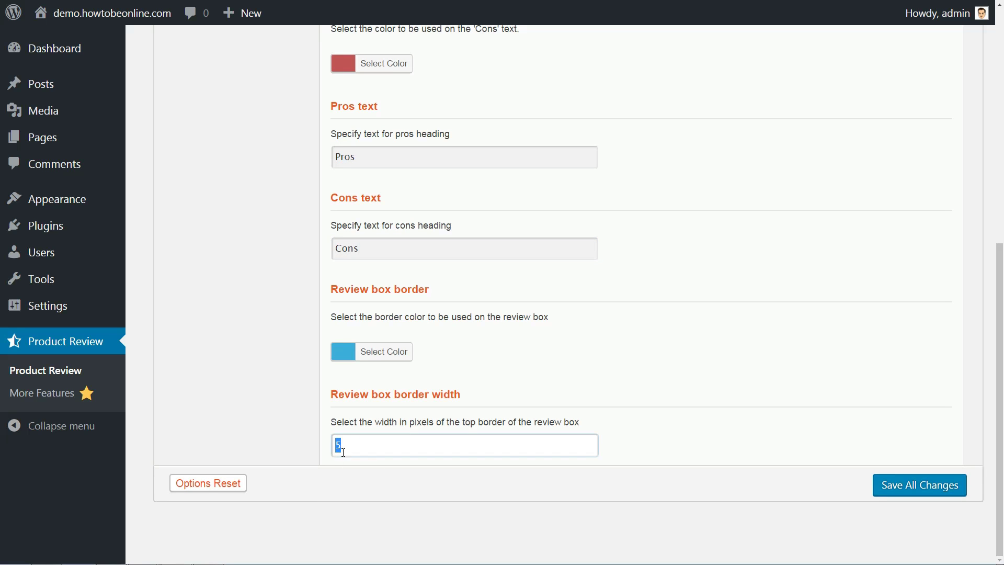
click(355, 449)
click(910, 485)
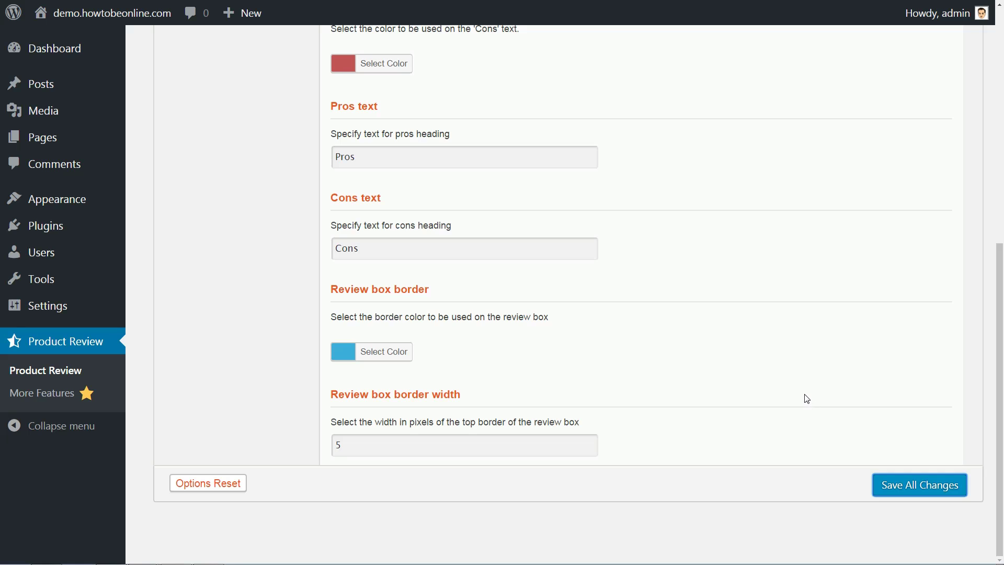
click(209, 487)
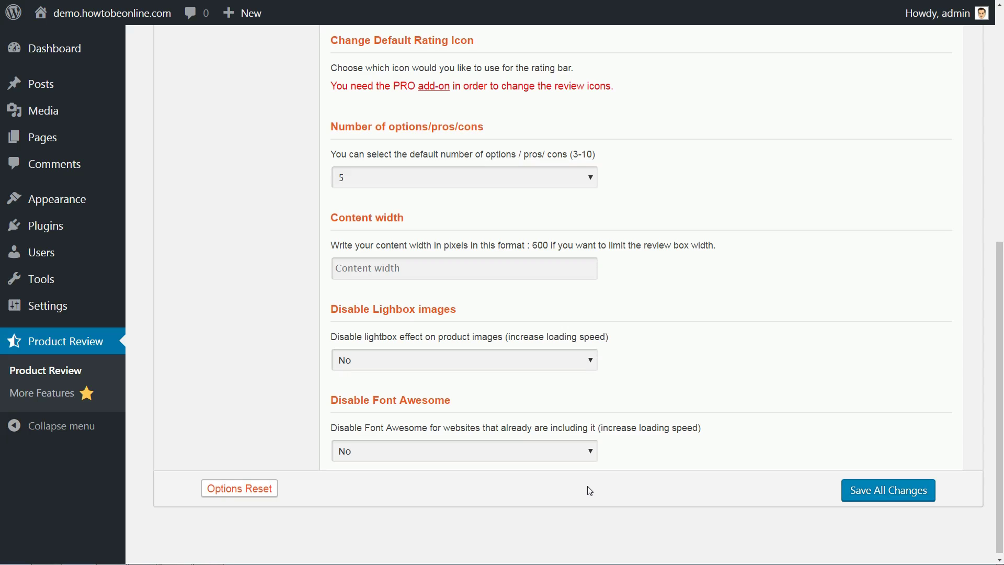
scroll(589, 489, up, 10)
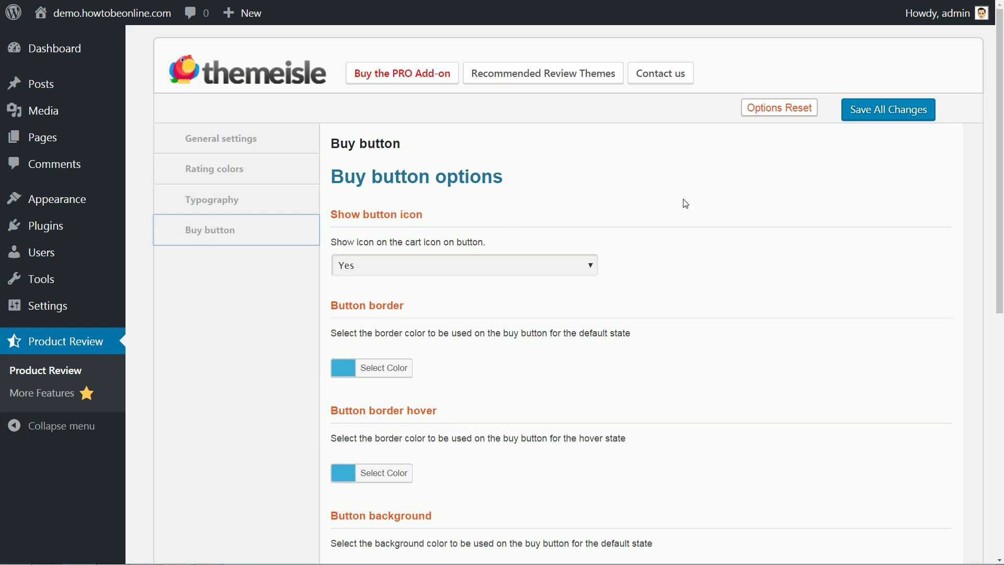
scroll(635, 251, down, 2)
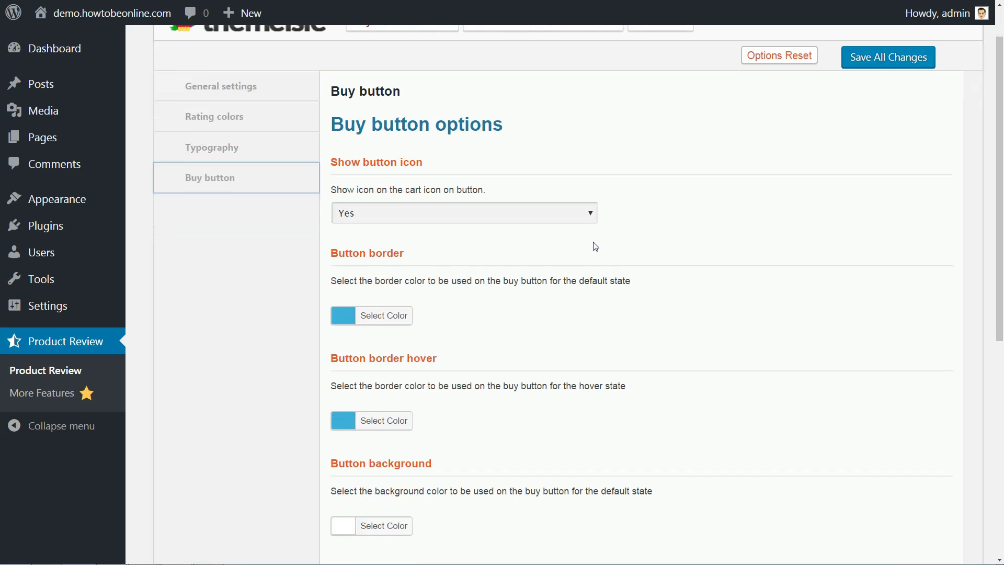
Toggle the show button icon choice and keep the icon shown
click(590, 212)
click(566, 246)
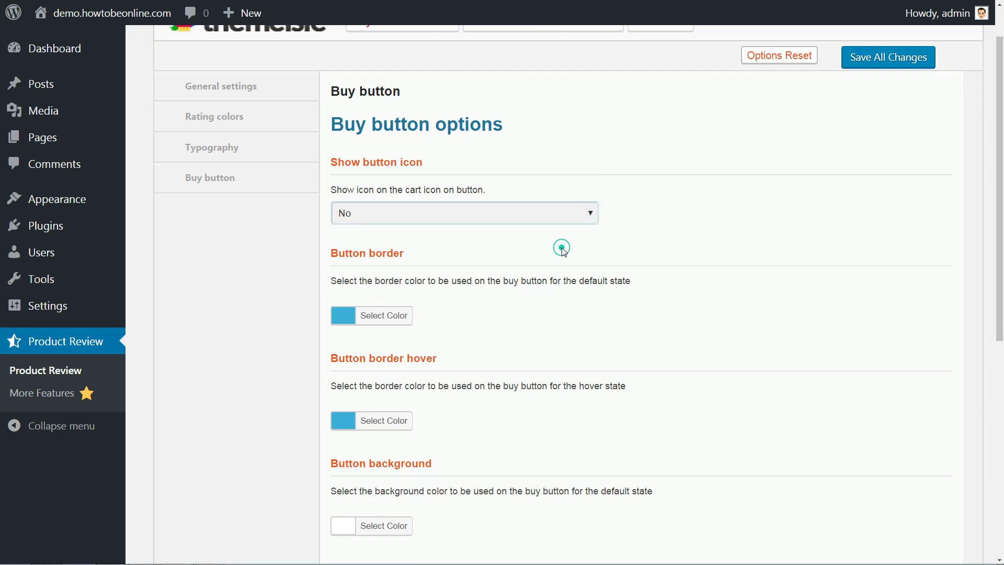
click(526, 212)
click(526, 232)
scroll(657, 229, down, 3)
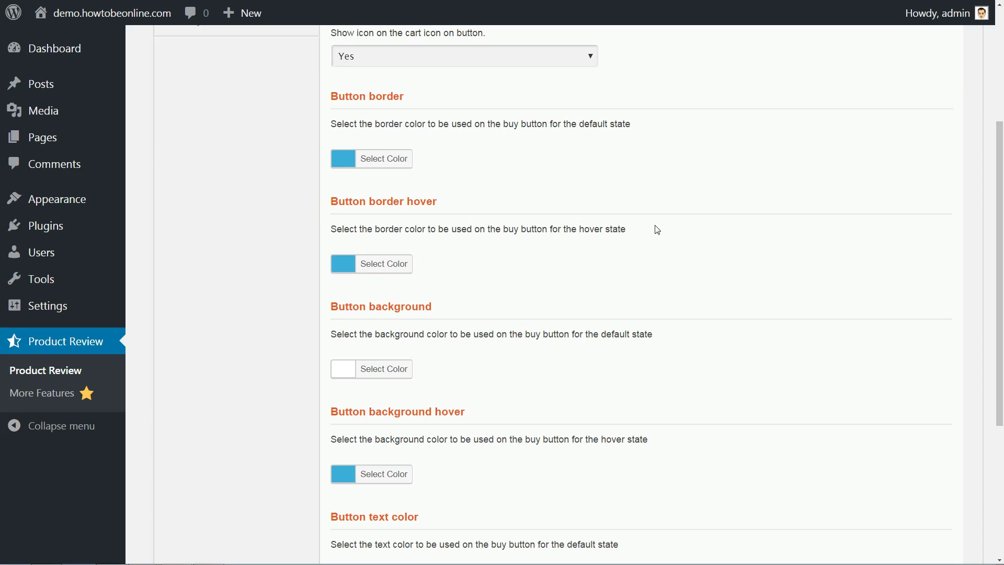
click(559, 61)
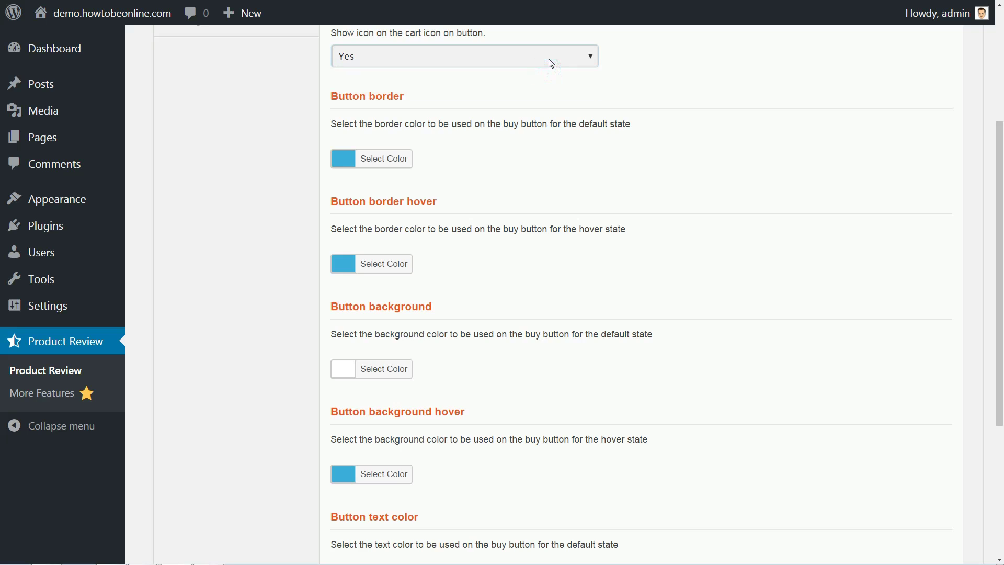
click(550, 61)
click(542, 85)
click(534, 56)
click(518, 72)
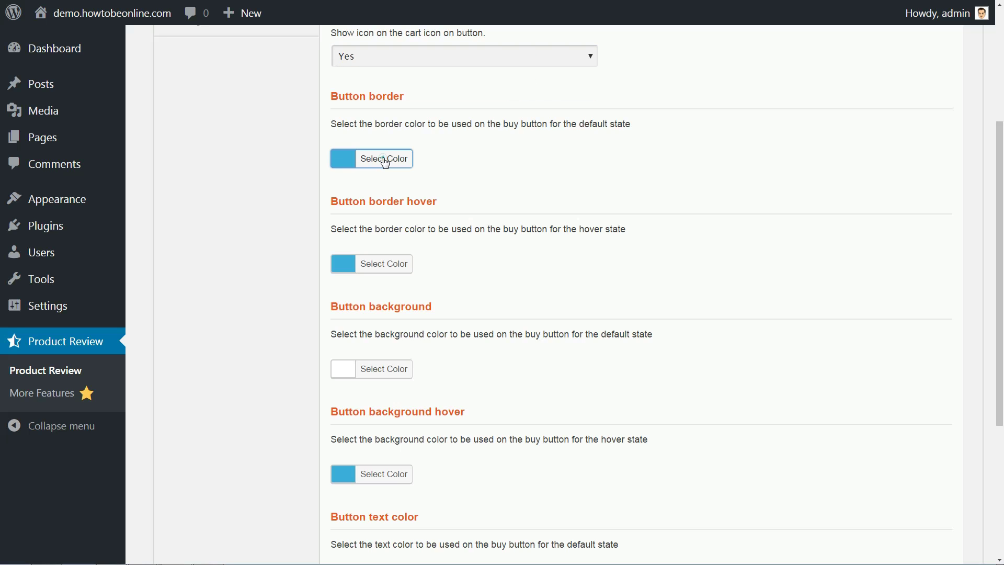
Check the button border, background and text hover colours, then save the buy button settings
click(384, 158)
click(385, 159)
click(382, 264)
click(382, 264)
scroll(382, 265, down, 2)
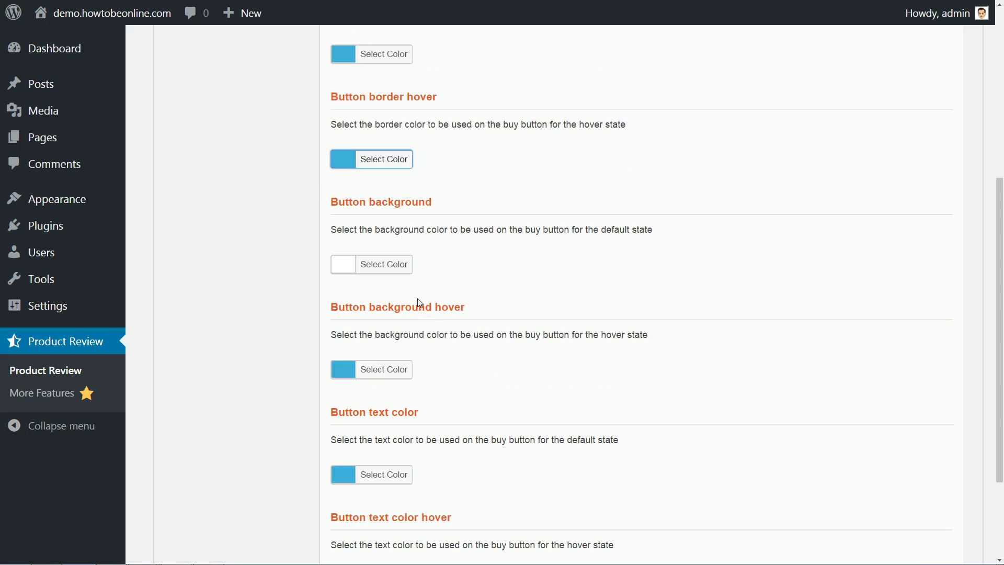
click(382, 266)
scroll(382, 265, down, 3)
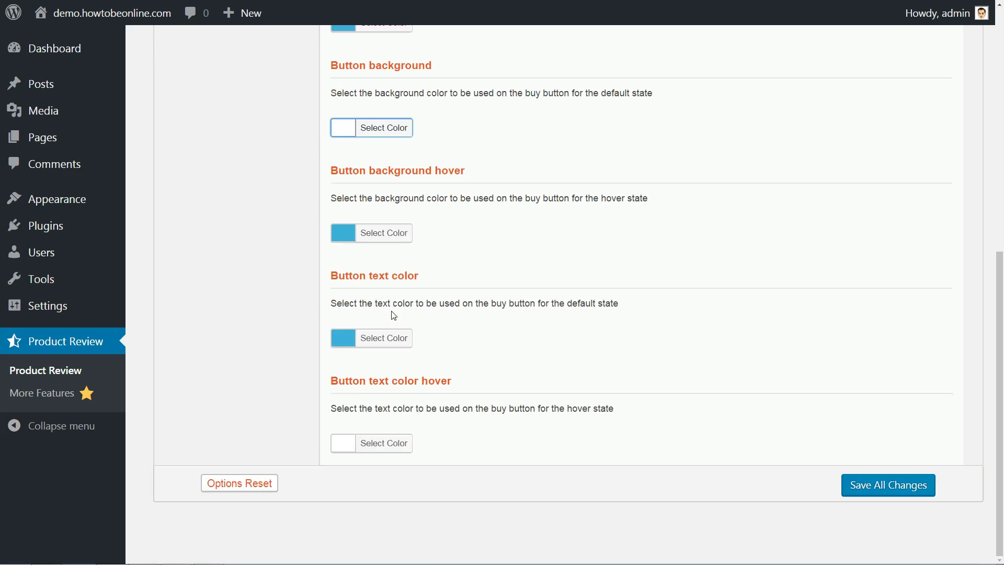
click(382, 232)
click(382, 232)
click(382, 442)
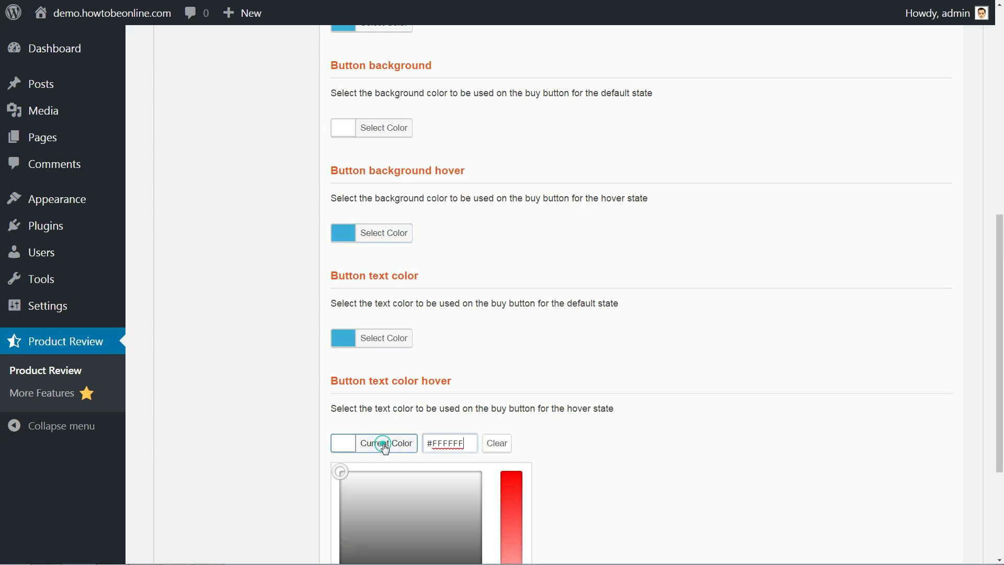
click(866, 485)
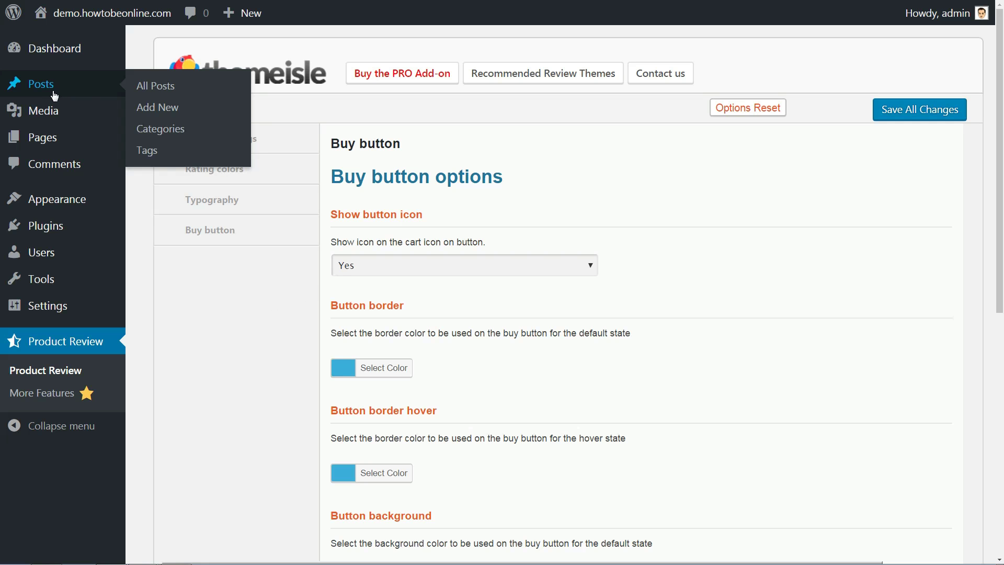
Start a new post titled 'Testing review'
click(162, 107)
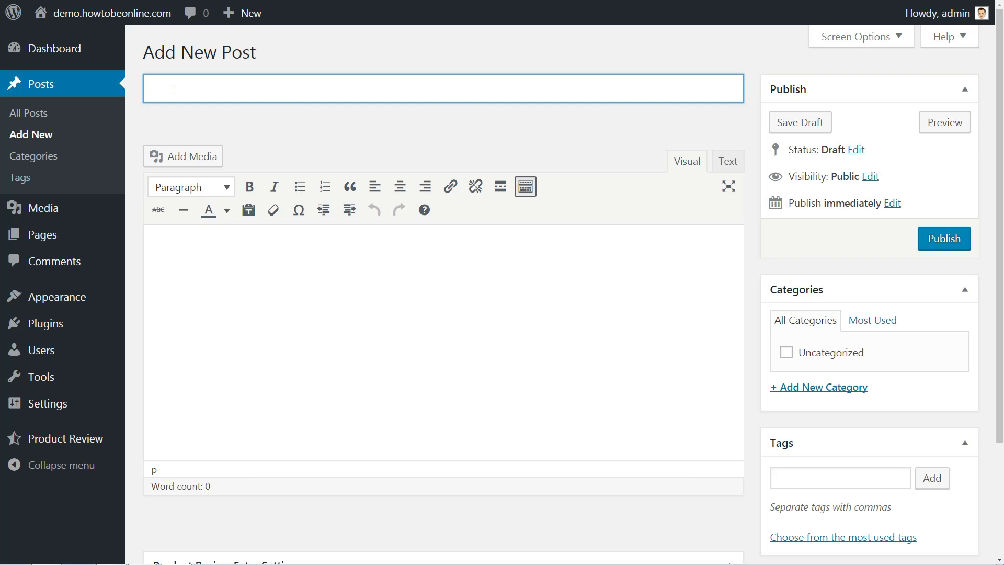
text(Testing re)
text(vi)
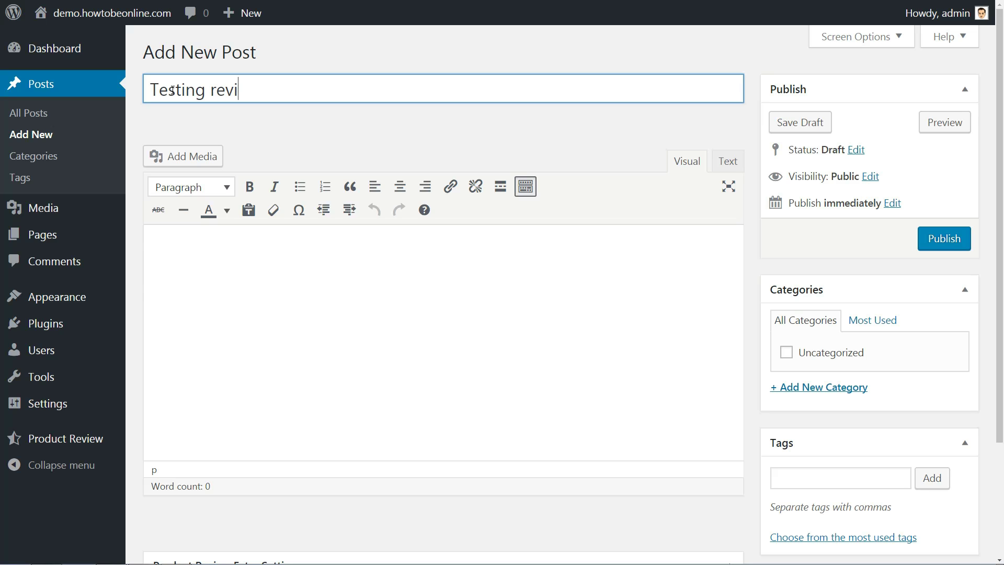
text(ew)
click(186, 240)
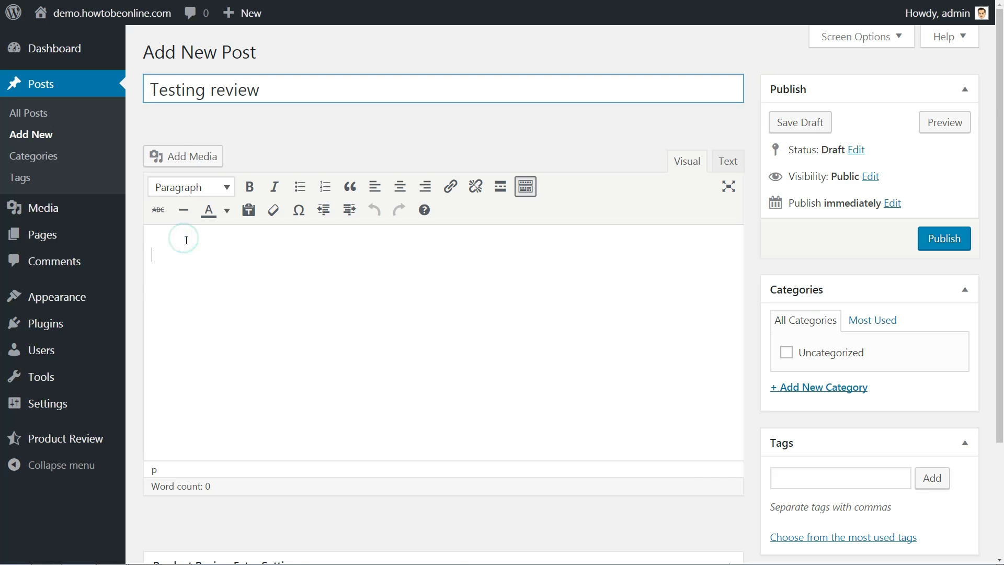
scroll(186, 239, down, 2)
Mark the post as a review of 'Test Product' and attach the laptop photo as product image
click(258, 451)
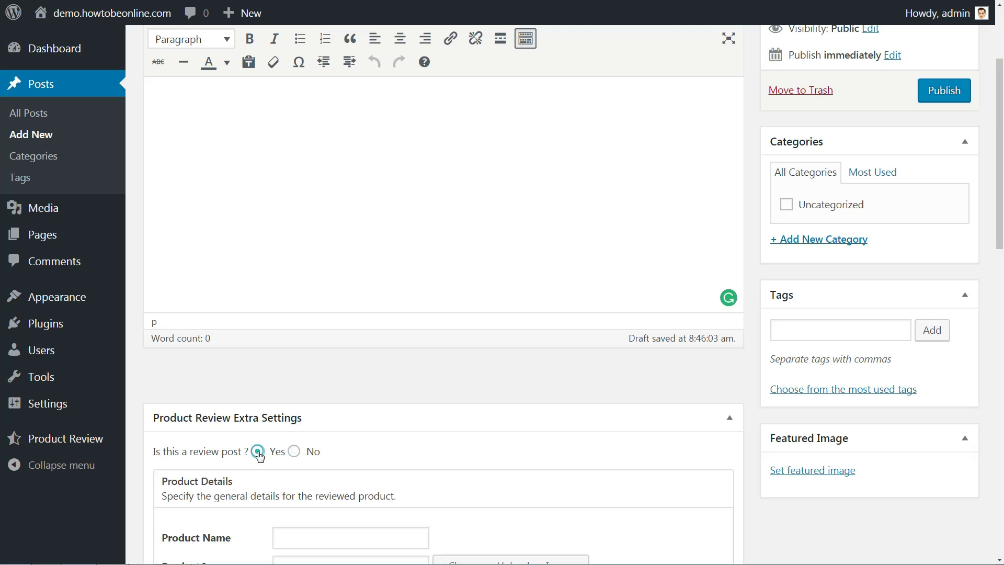
scroll(259, 353, down, 4)
scroll(283, 313, down, 2)
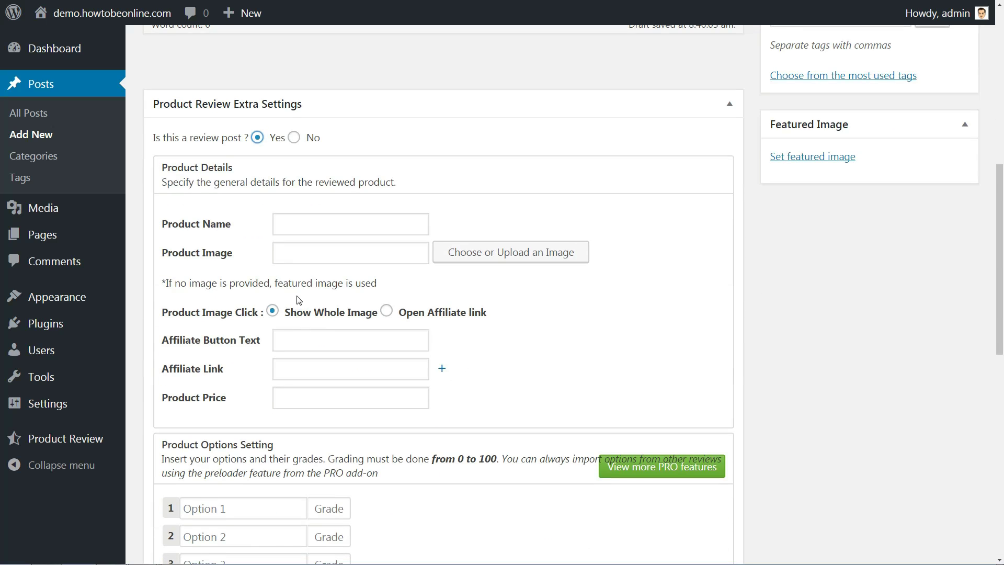
scroll(297, 300, down, 2)
click(284, 118)
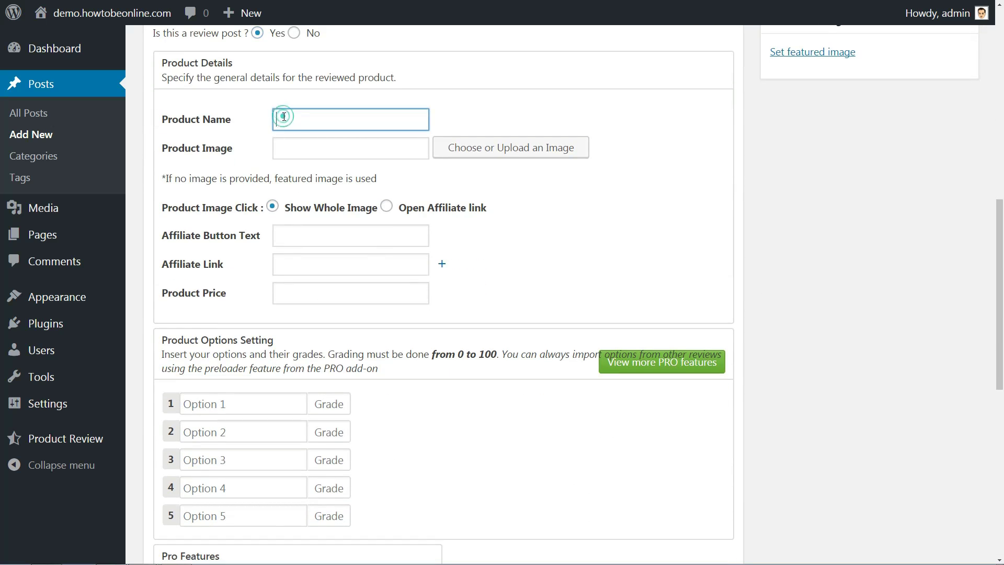
text(Test Product)
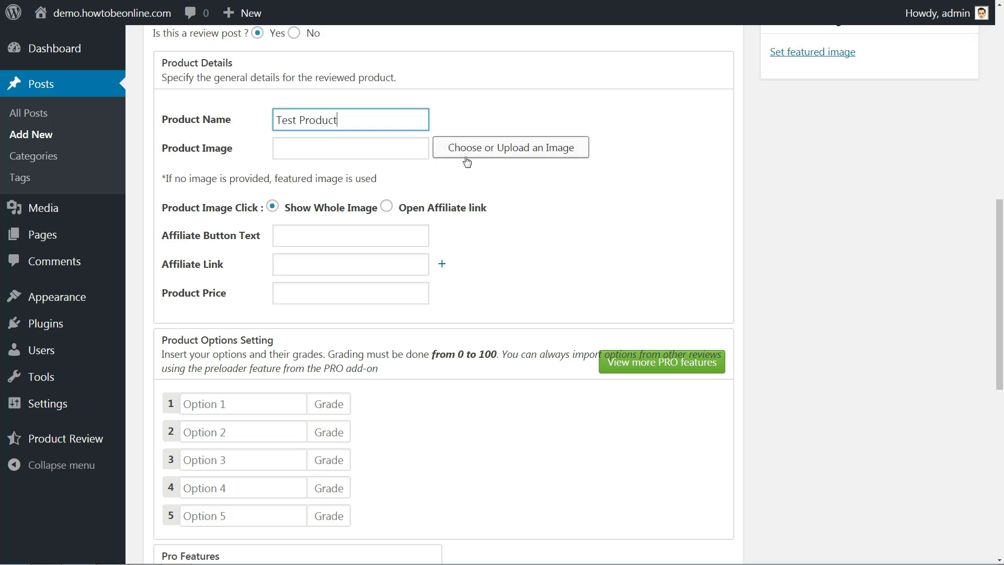
click(468, 149)
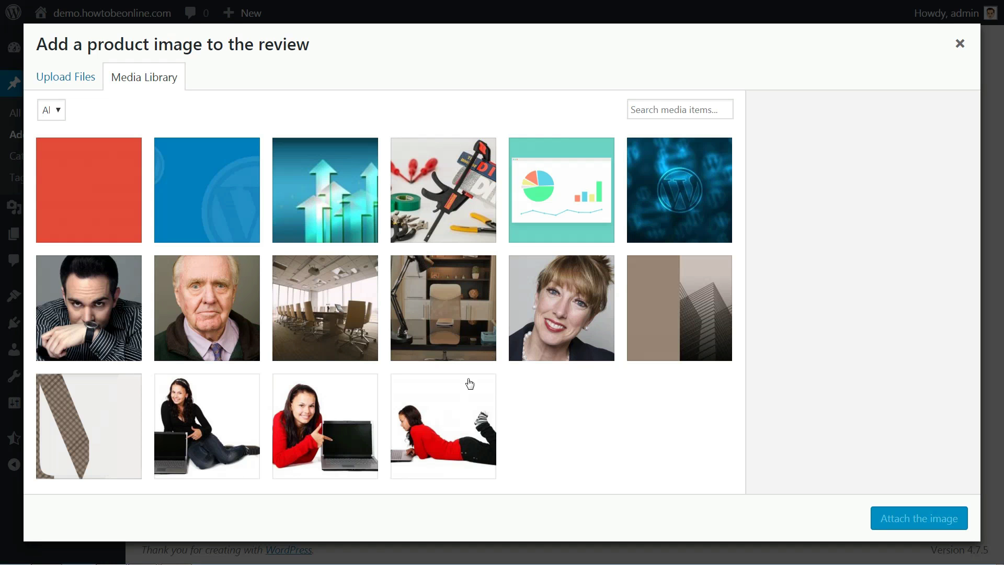
click(342, 449)
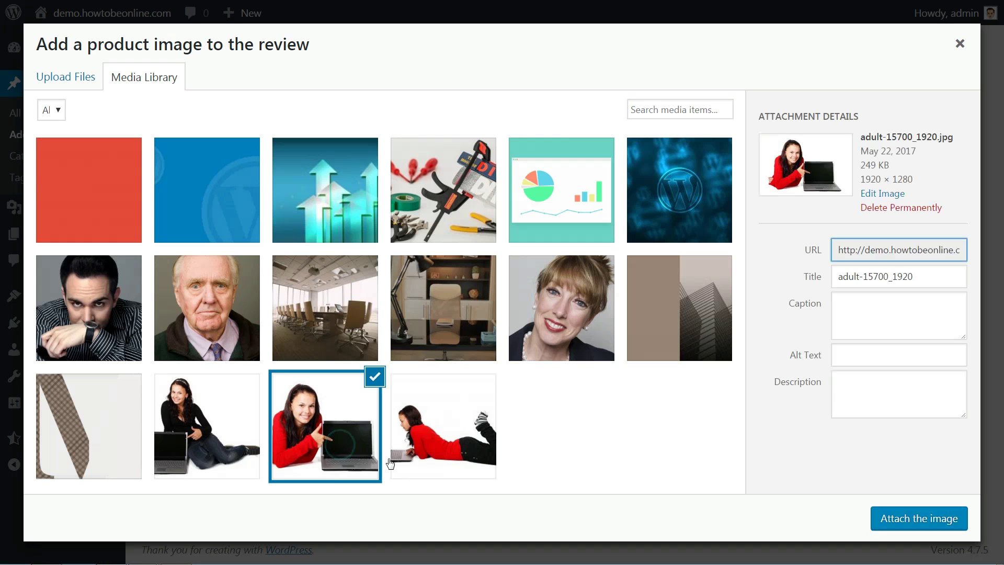
click(918, 518)
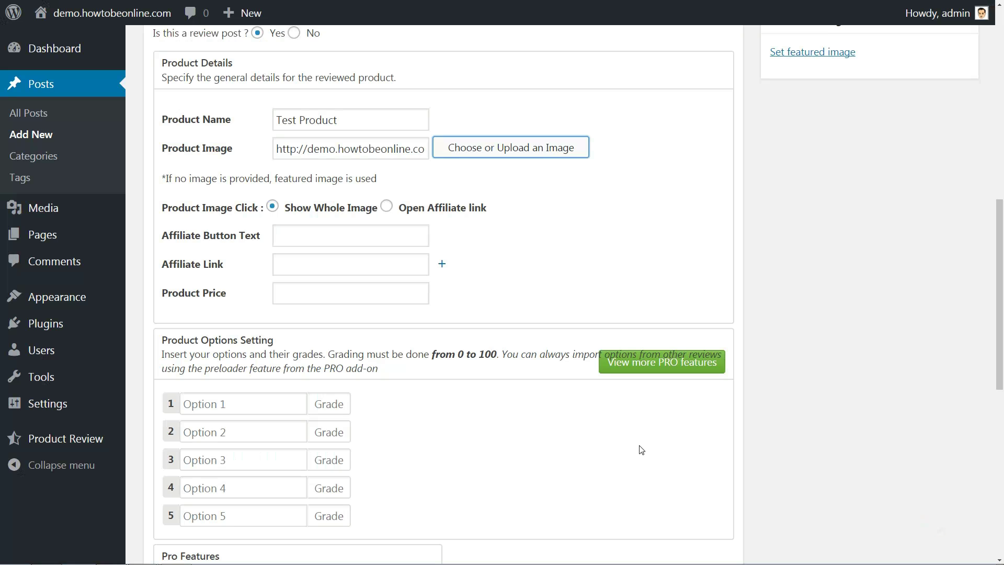
click(387, 207)
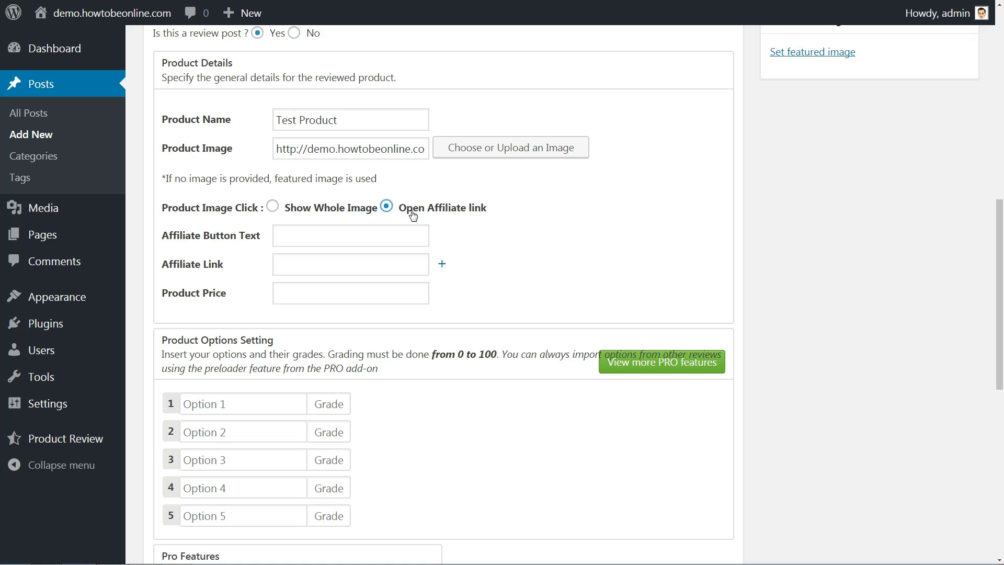
click(286, 235)
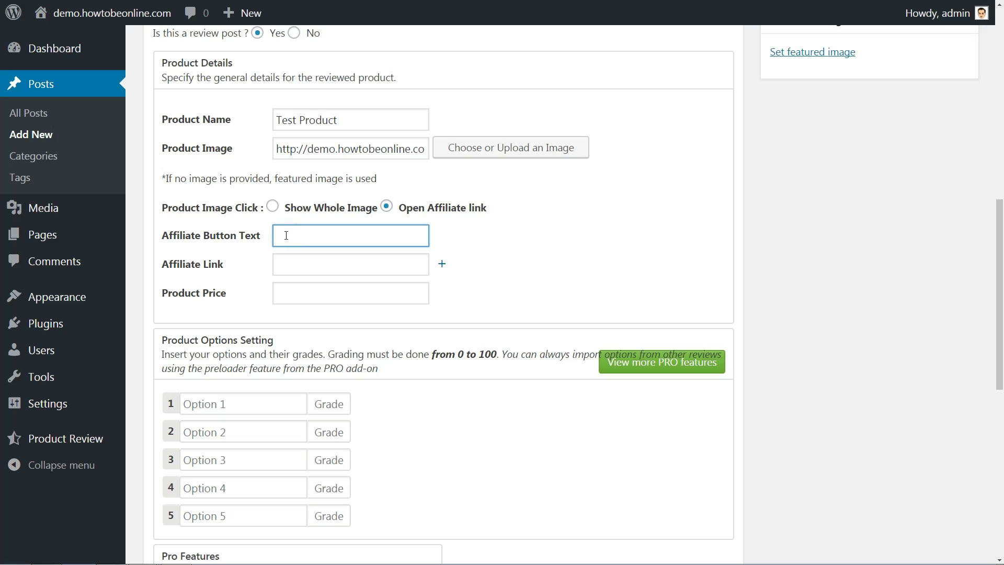
text(Click to s)
text(ee more deta)
text(ils)
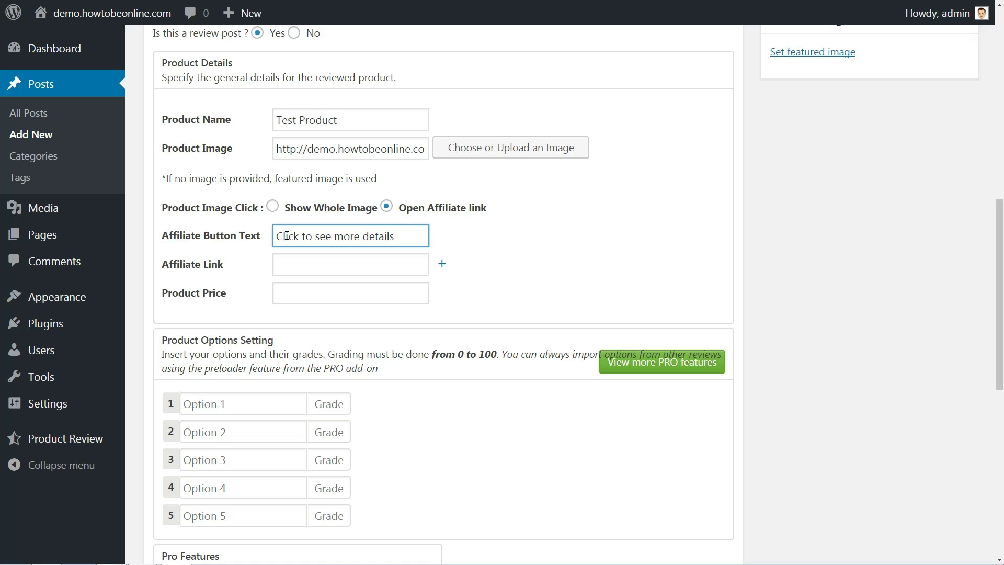
click(294, 262)
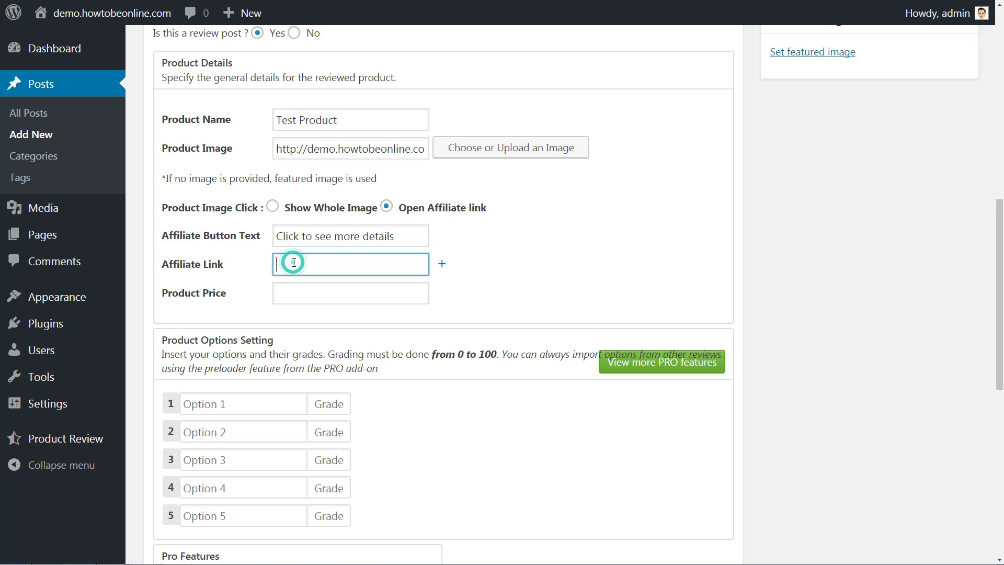
text(http://)
text(amaz)
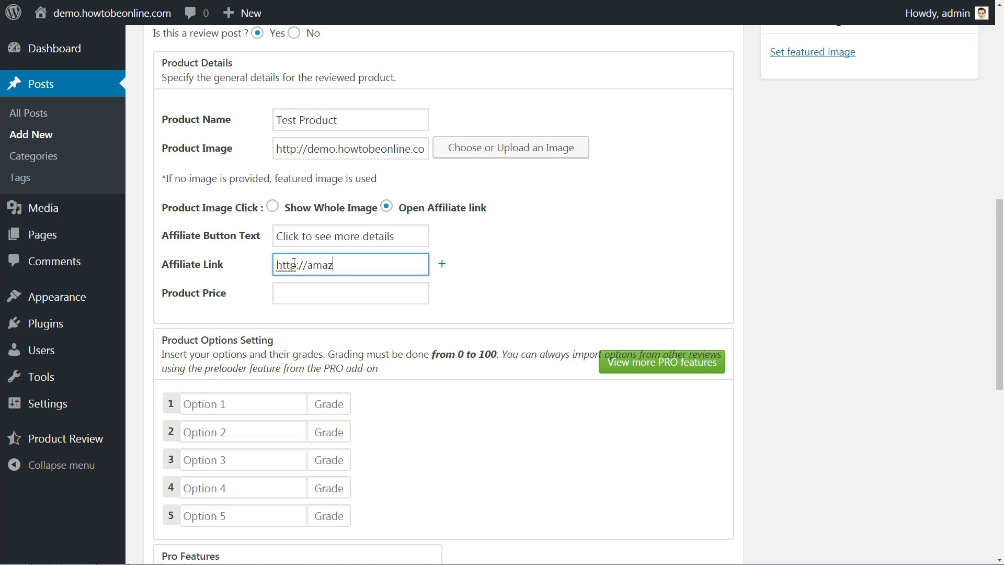
text(on.com)
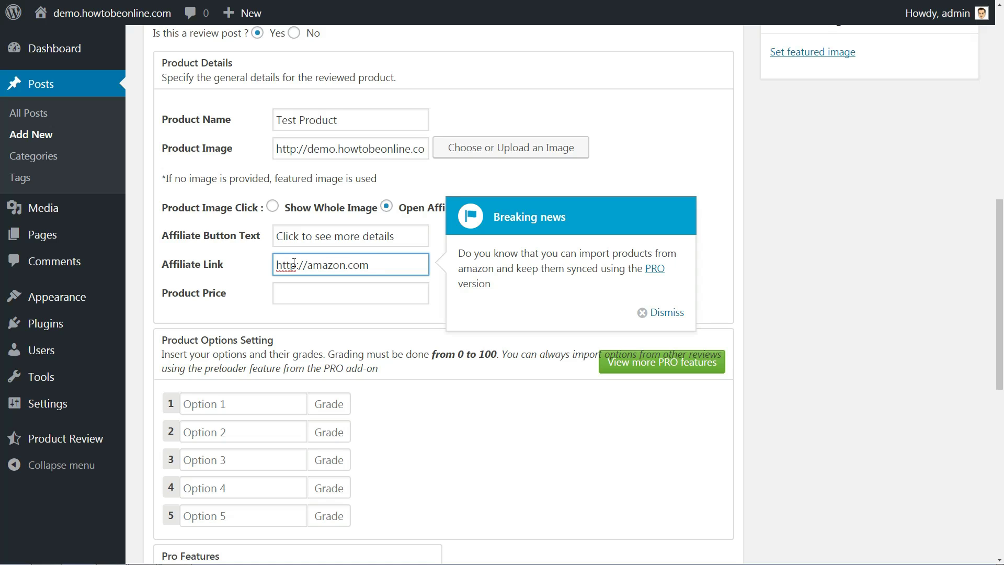
text(/aff)
text(iliate)
text(ngfo)
key(BackSpace)
key(BackSpace)
key(BackSpace)
text(fo)
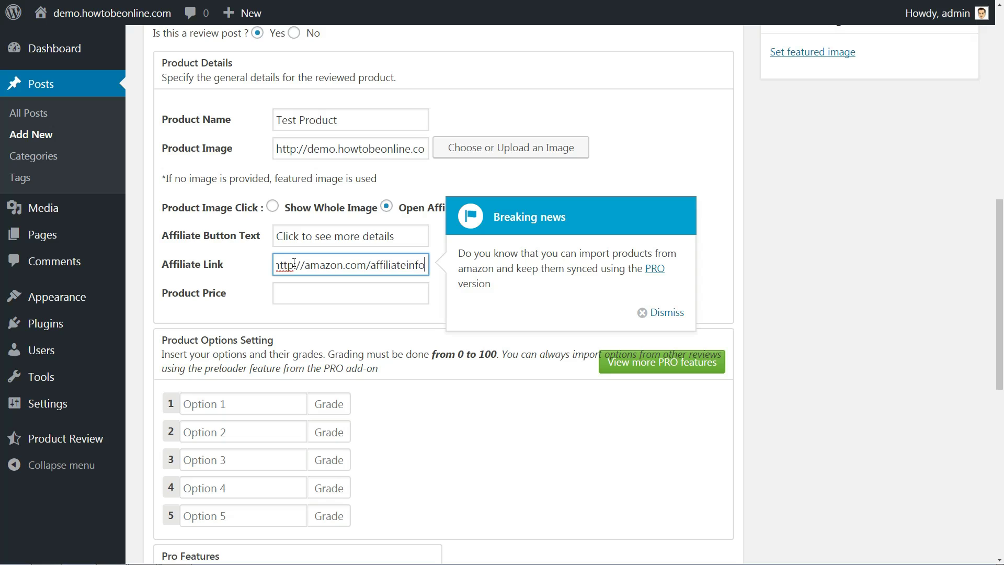
key(BackSpace)
key(BackSpace)
key(BackSpace)
key(BackSpace)
key(BackSpace)
key(BackSpace)
key(BackSpace)
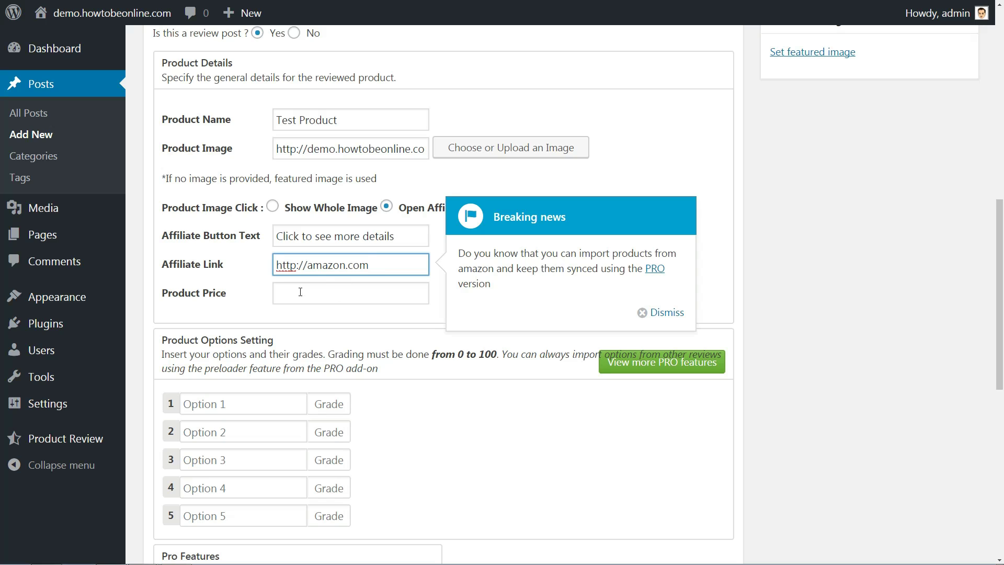
Leave the product price empty and dismiss the Breaking news notice
click(300, 292)
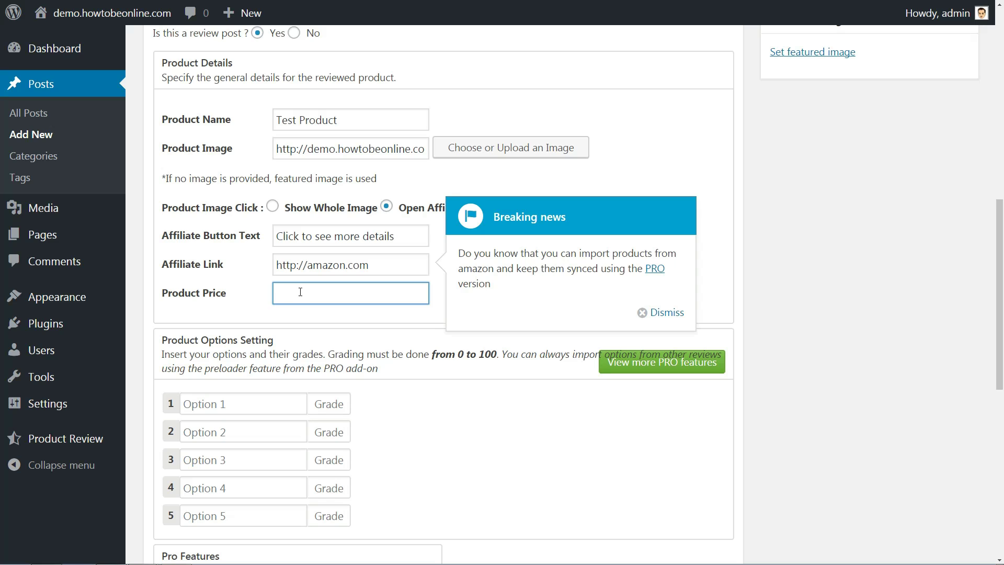
text(200)
key(BackSpace)
key(BackSpace)
key(BackSpace)
click(667, 312)
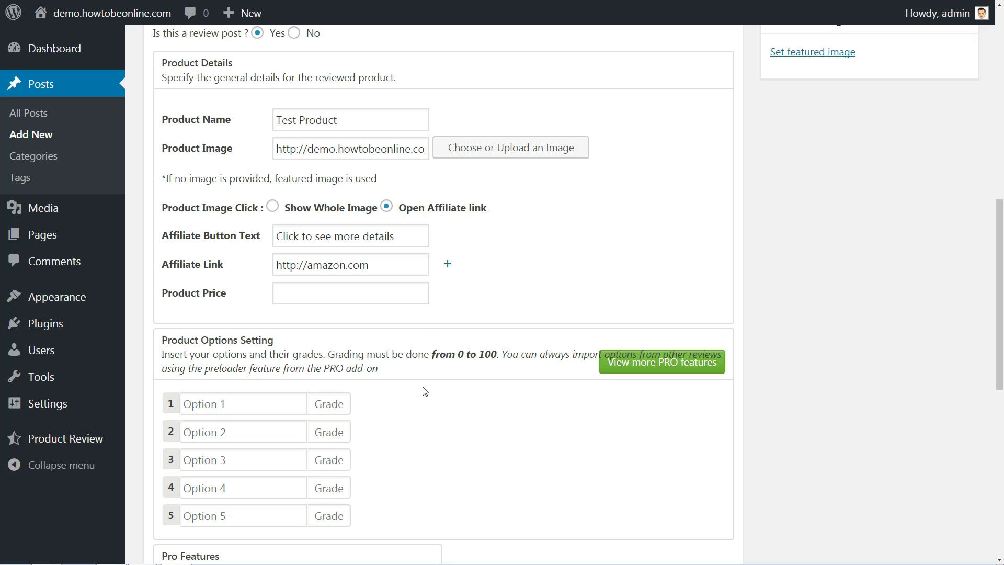
scroll(434, 415, down, 3)
scroll(434, 415, down, 3)
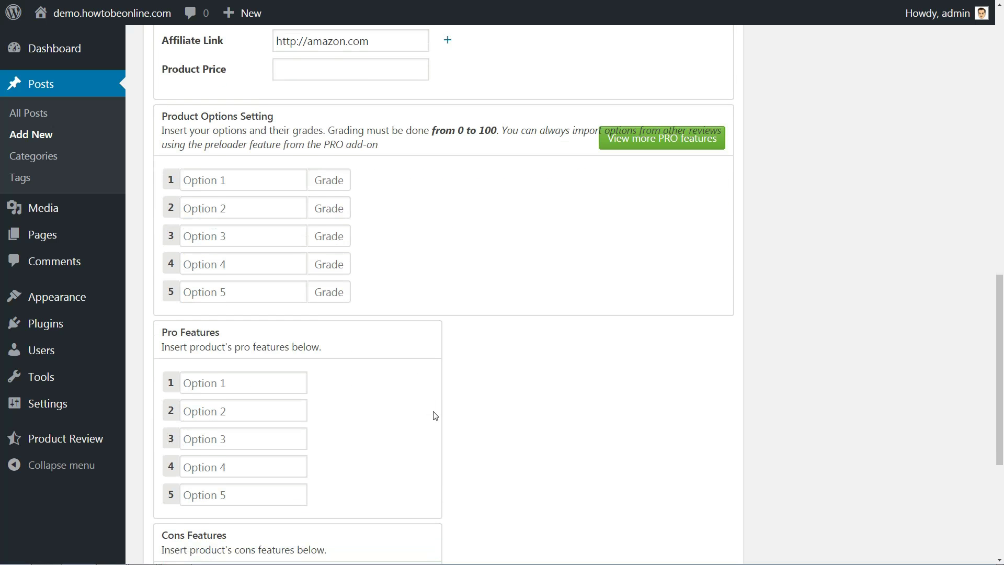
scroll(434, 415, down, 2)
Name Option 1 with grade 50 and Option 2 with grade 70
click(243, 148)
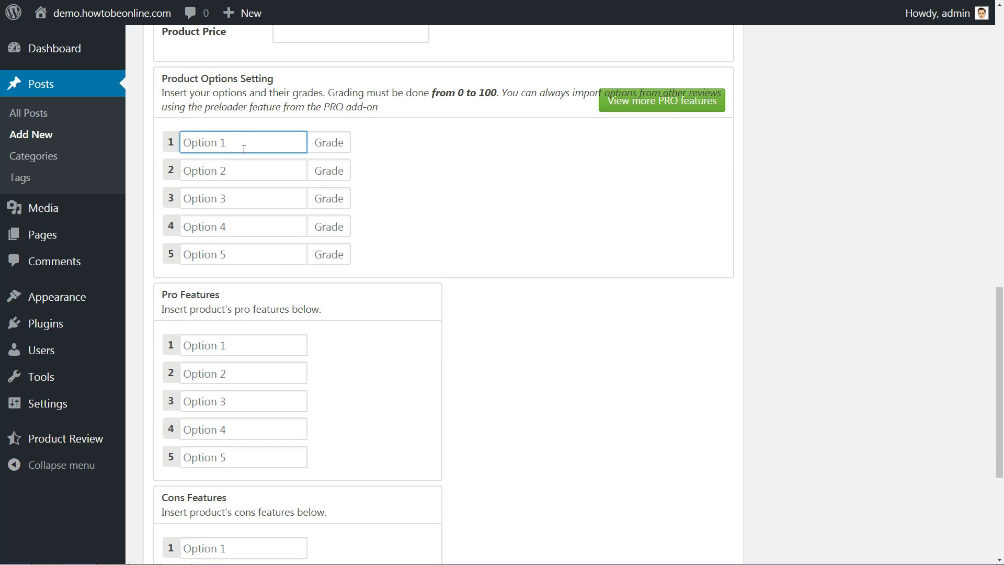
text(Option )
text(1)
click(321, 146)
text(50)
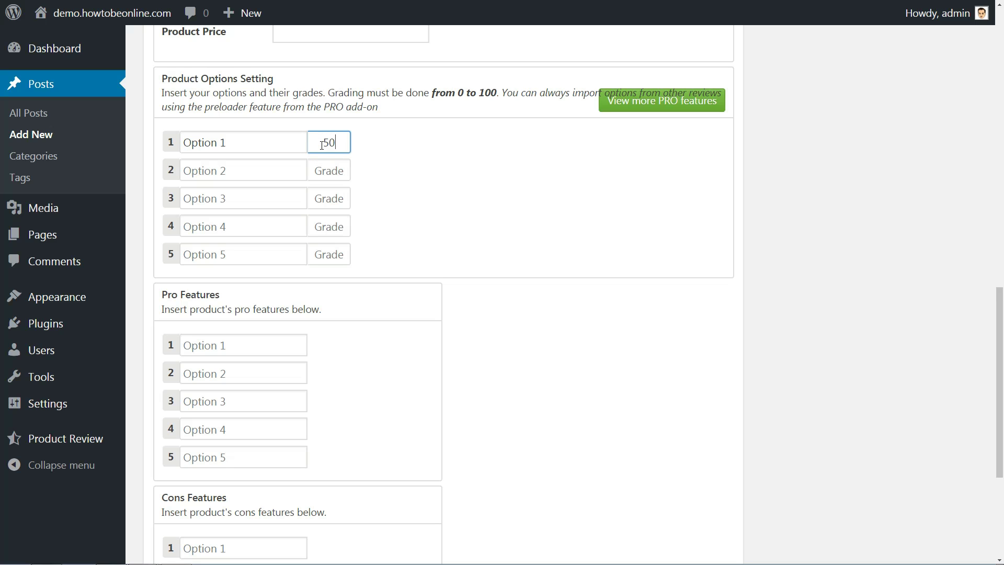
click(257, 168)
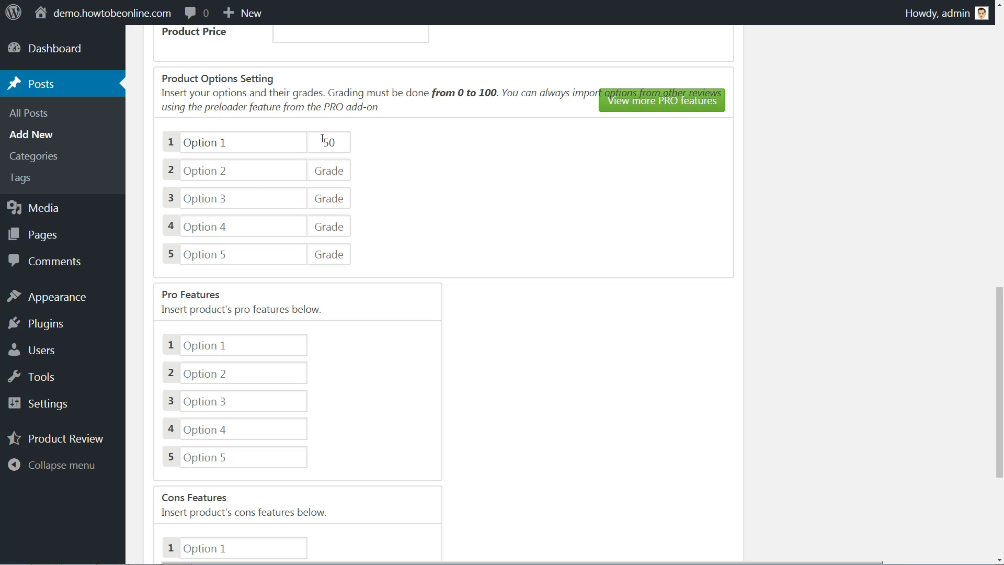
click(224, 173)
text(Option 2)
key(Tab)
text(70)
Name Option 3 with grade 80 and Option 4 with grade 90, replacing the mistaken 20
key(Tab)
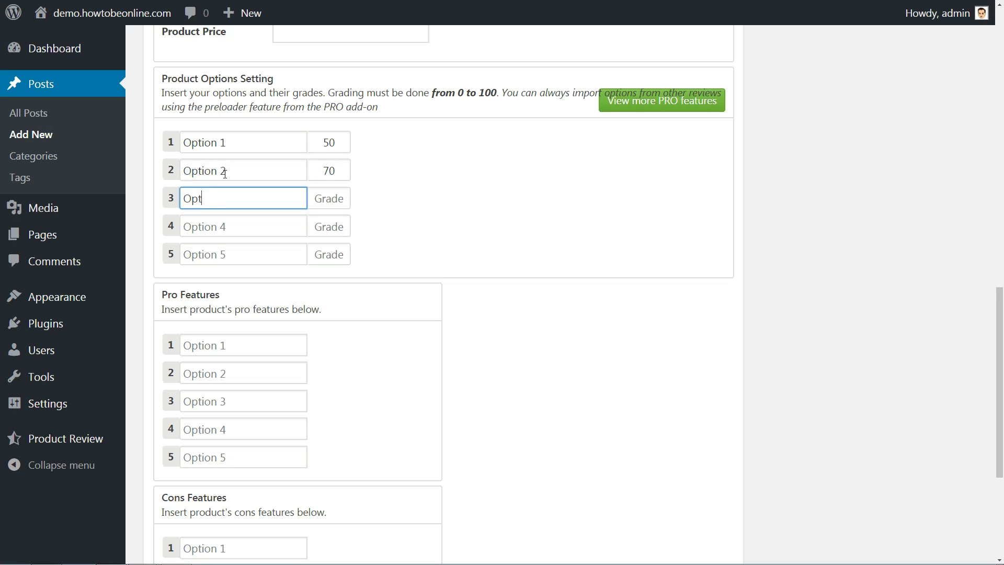
text(Option 3)
key(Tab)
text(80)
key(Tab)
text(Option 4)
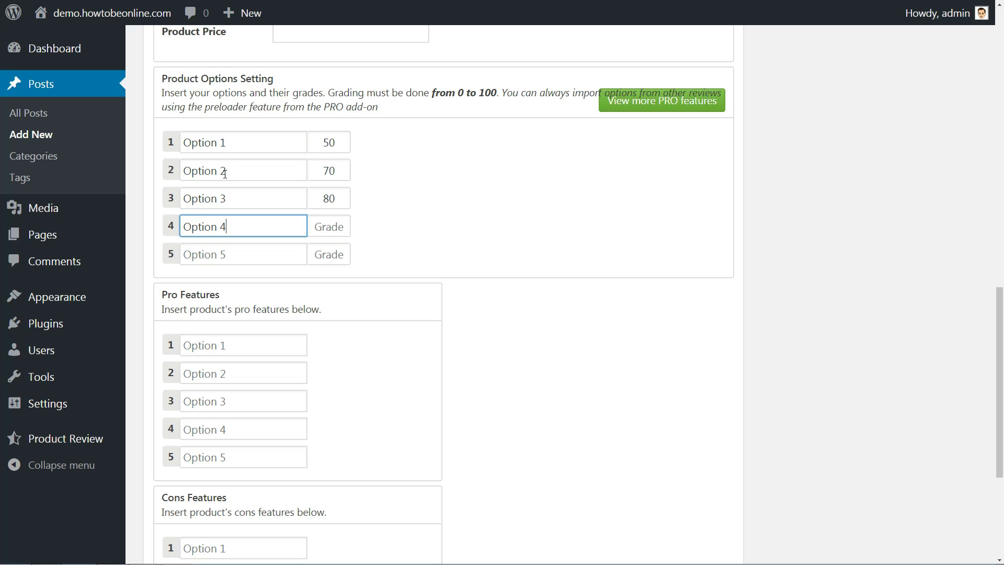
key(Tab)
text(20)
double_click(329, 226)
text(90)
click(471, 408)
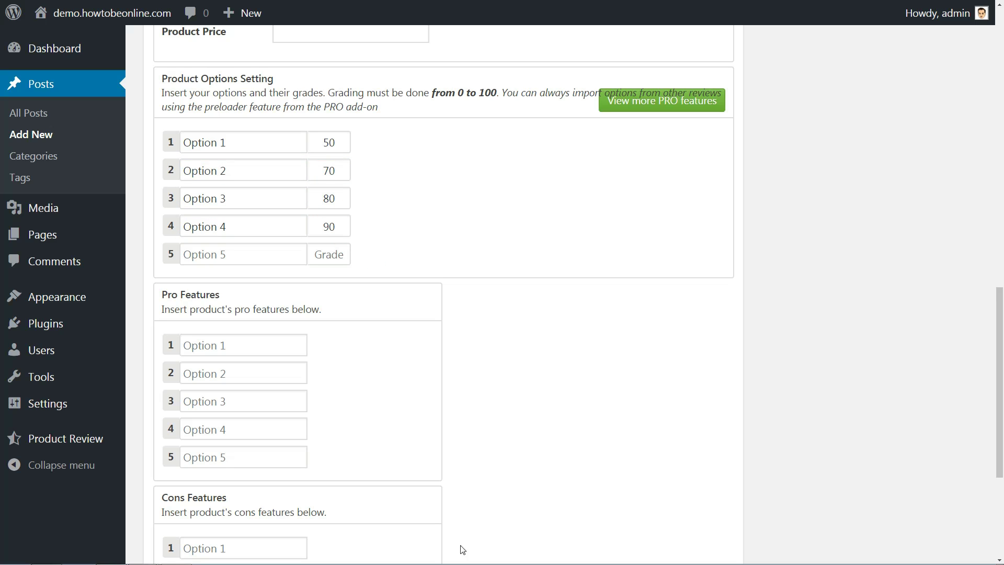
scroll(556, 328, down, 3)
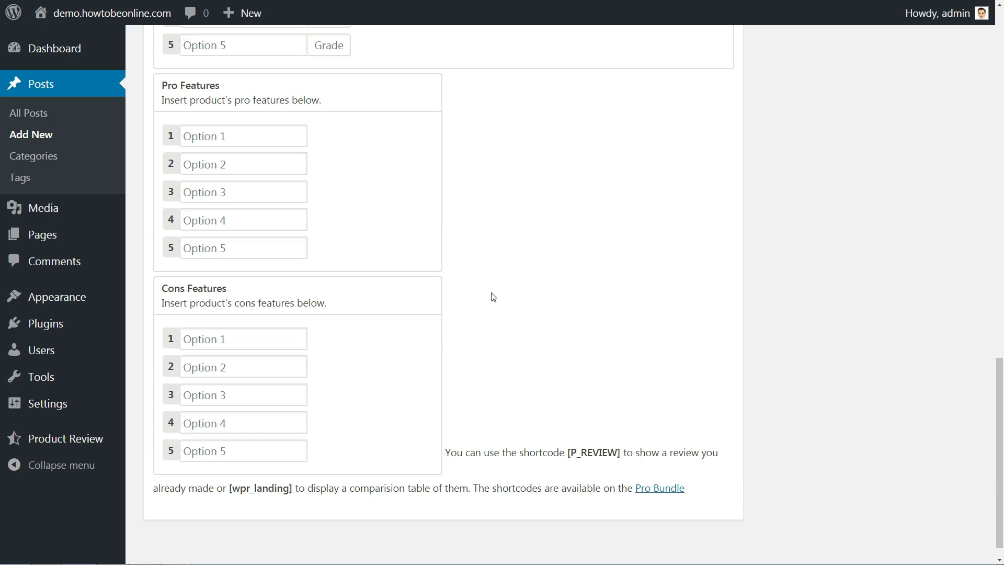
List Option 1, Option 2 and Option 3 as the review's pro features
click(207, 138)
text(Option 1)
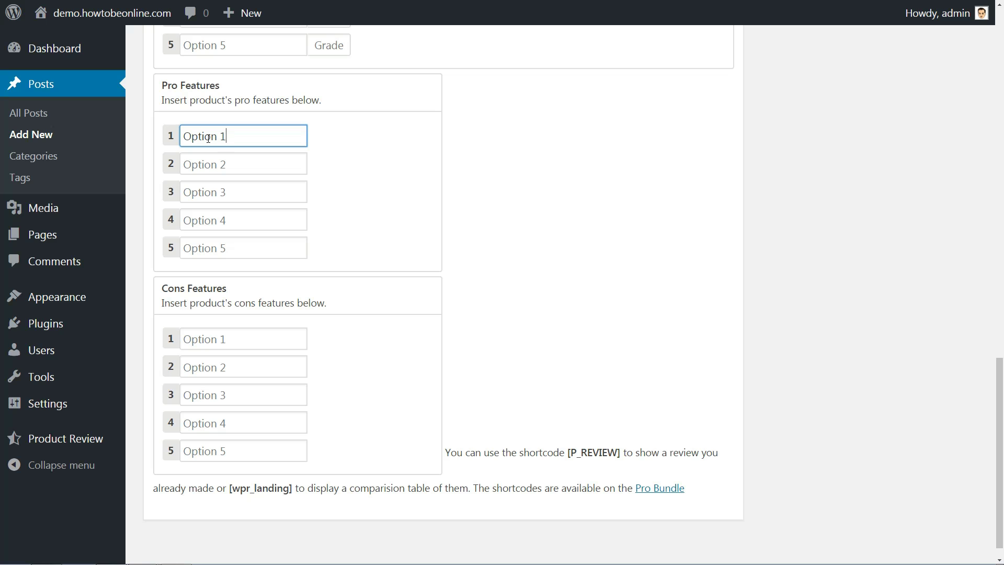
key(Tab)
text(Option 2)
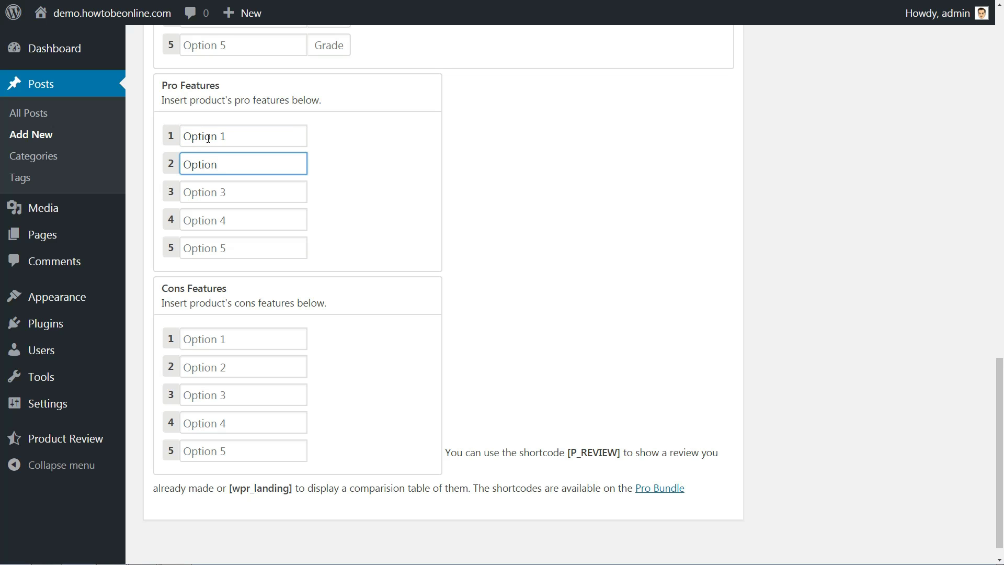
key(Tab)
text(Option 3)
key(Tab)
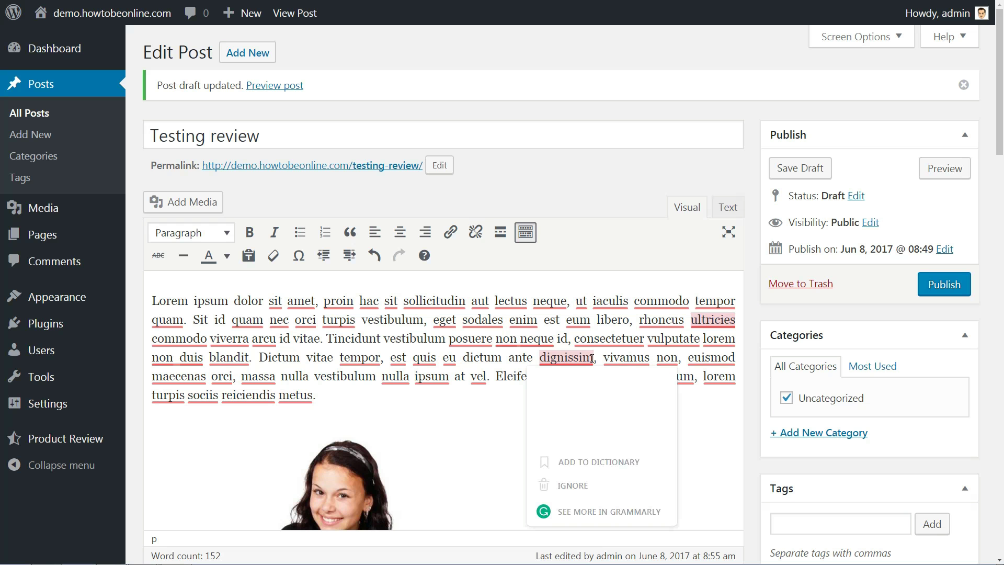
scroll(503, 314, down, 5)
scroll(502, 313, down, 5)
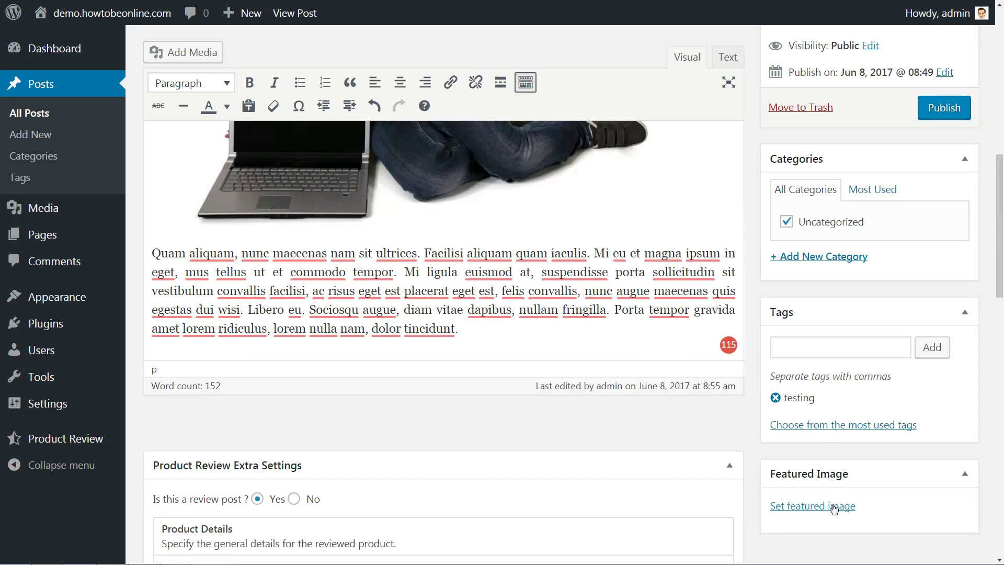
Make the lying-woman-with-laptop photo the featured image and preview the draft post
click(834, 508)
click(444, 426)
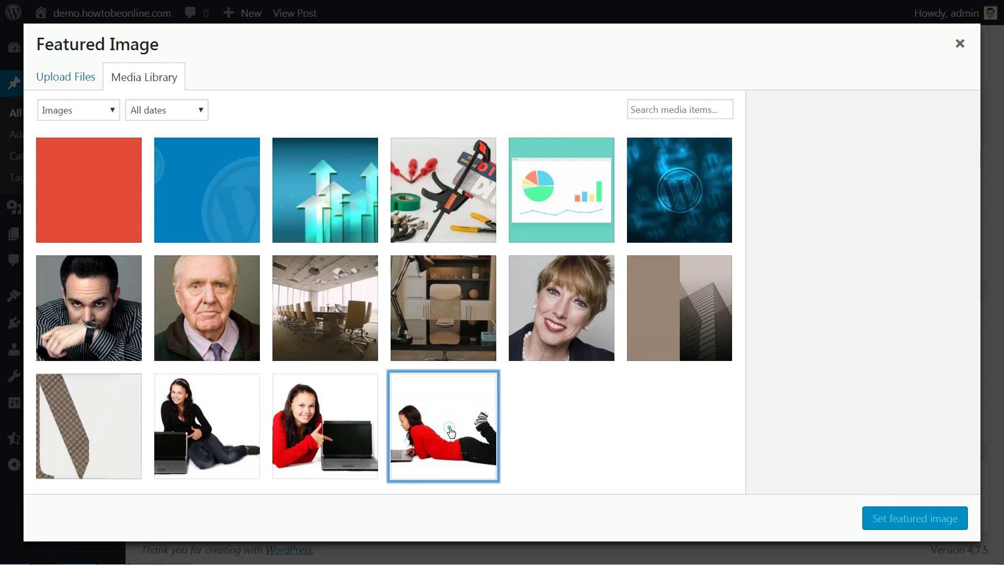
click(915, 518)
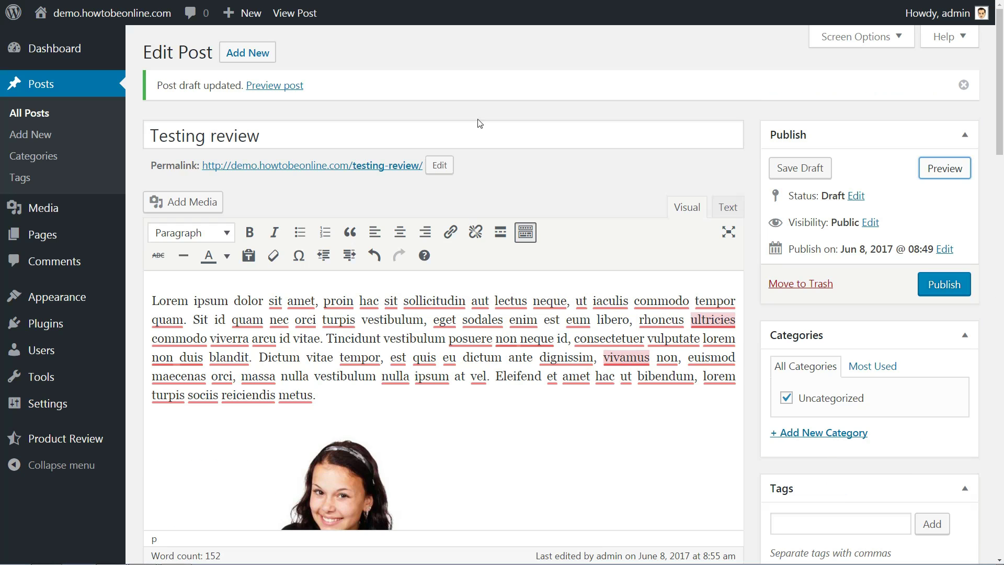
click(287, 87)
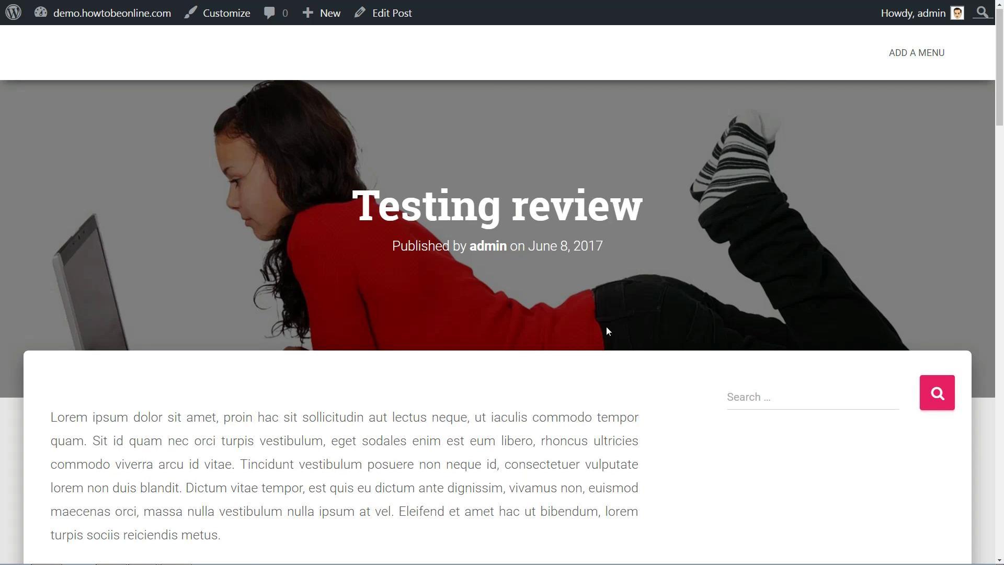
scroll(609, 330, down, 5)
scroll(606, 332, down, 5)
scroll(606, 331, down, 3)
scroll(606, 331, down, 5)
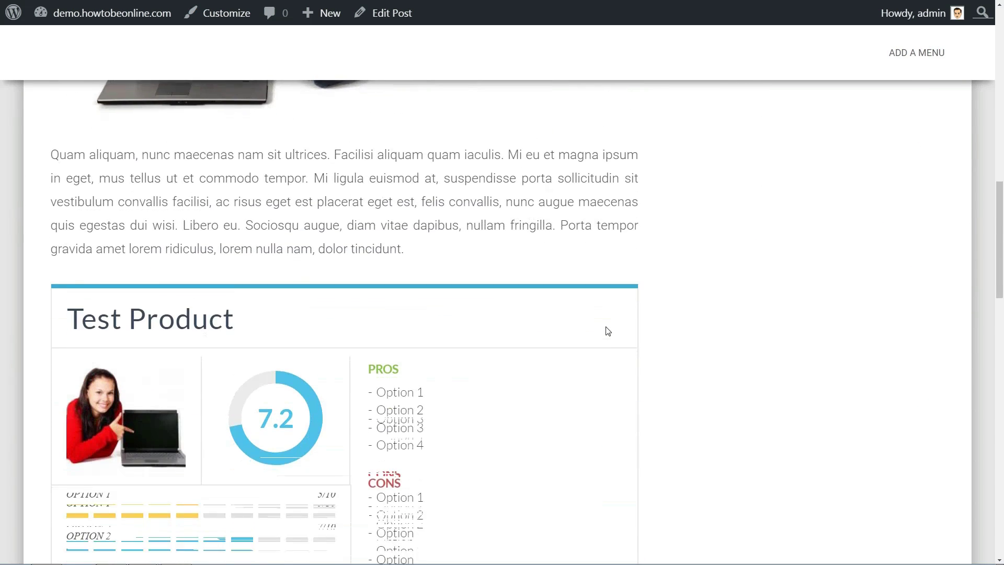
scroll(606, 331, down, 3)
scroll(606, 331, down, 1)
scroll(607, 331, down, 1)
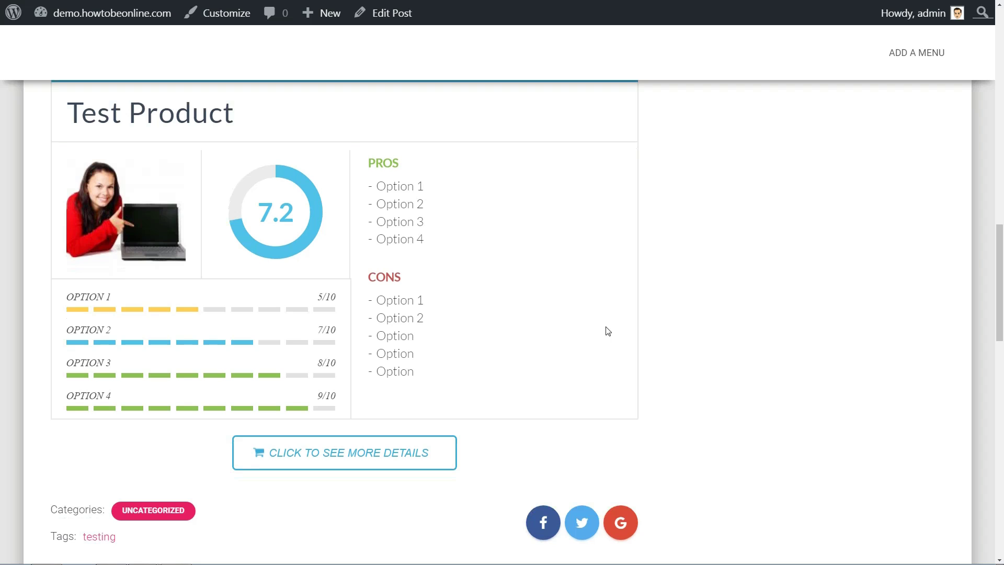
drag(374, 186, 424, 240)
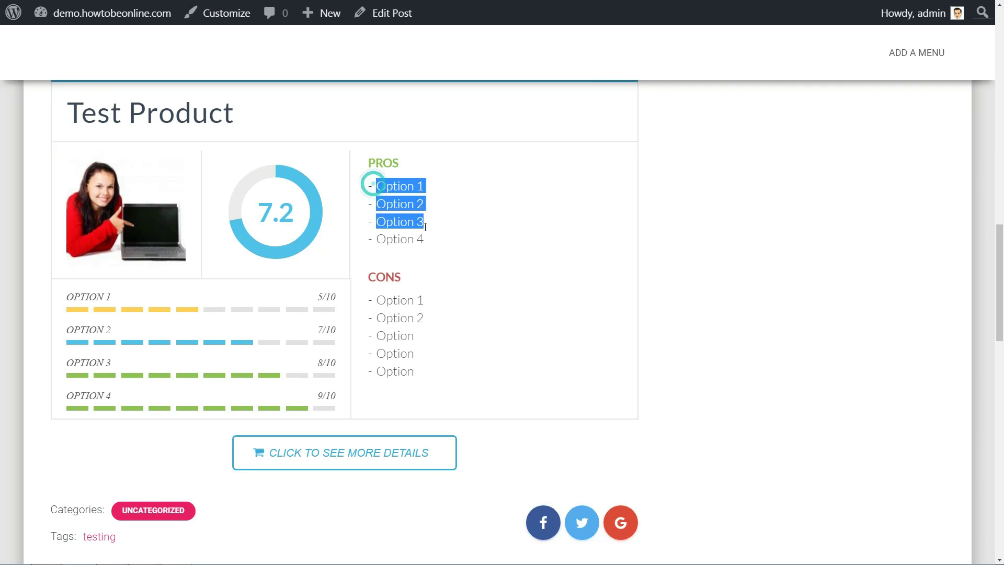
click(379, 300)
drag(377, 300, 428, 374)
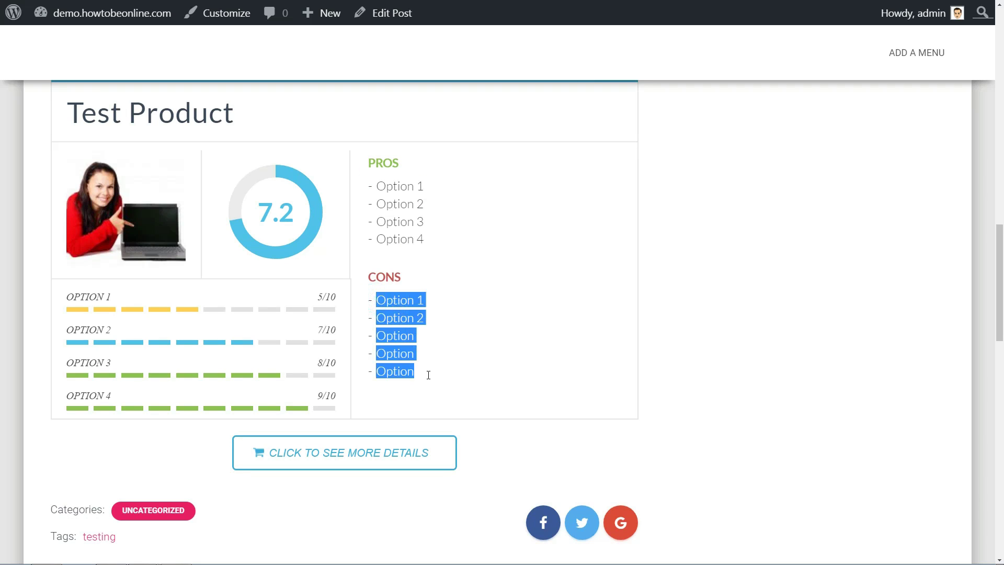